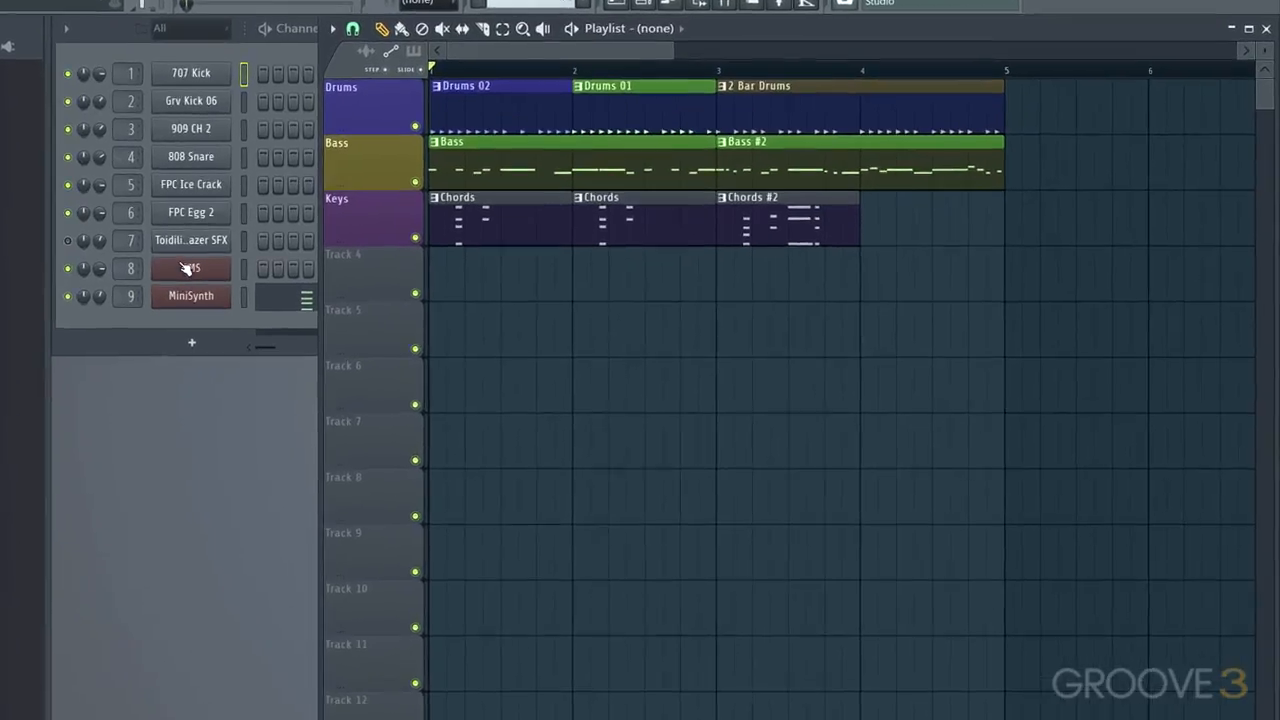
Open the GMS synth, reposition its window, and solo the GMS channel
left_click(157, 262)
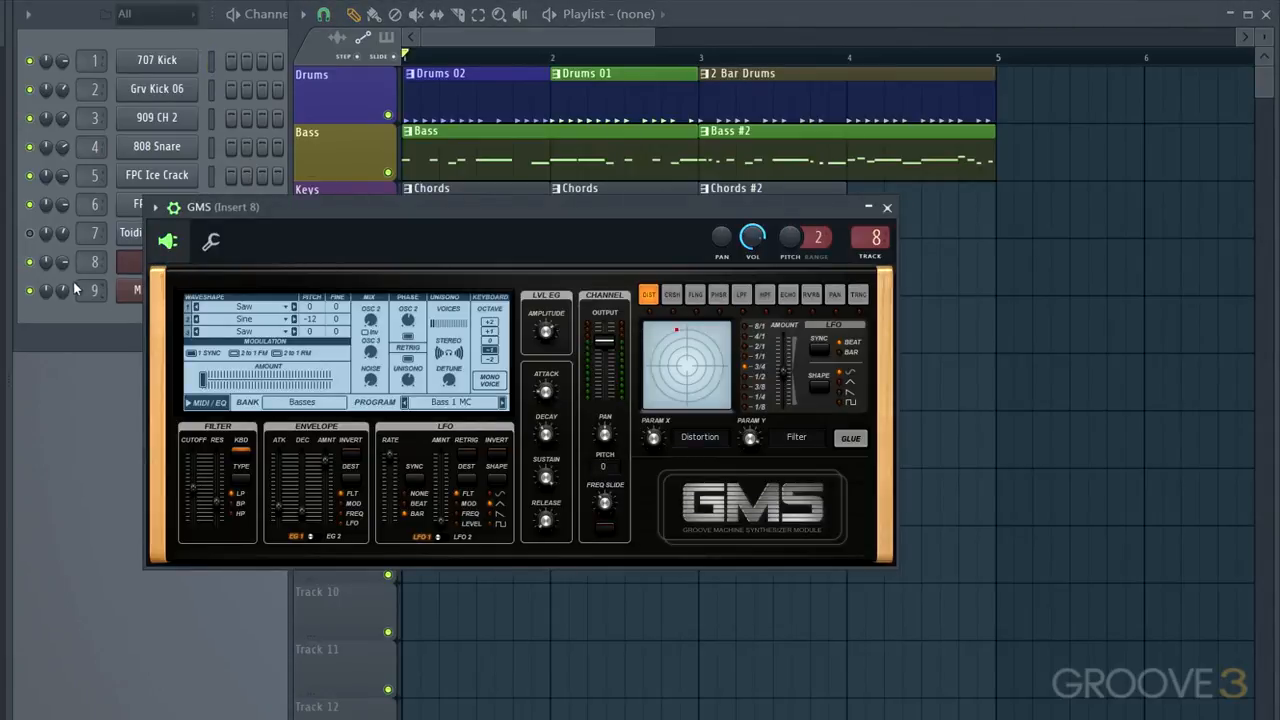
left_click_drag(241, 210, 366, 232)
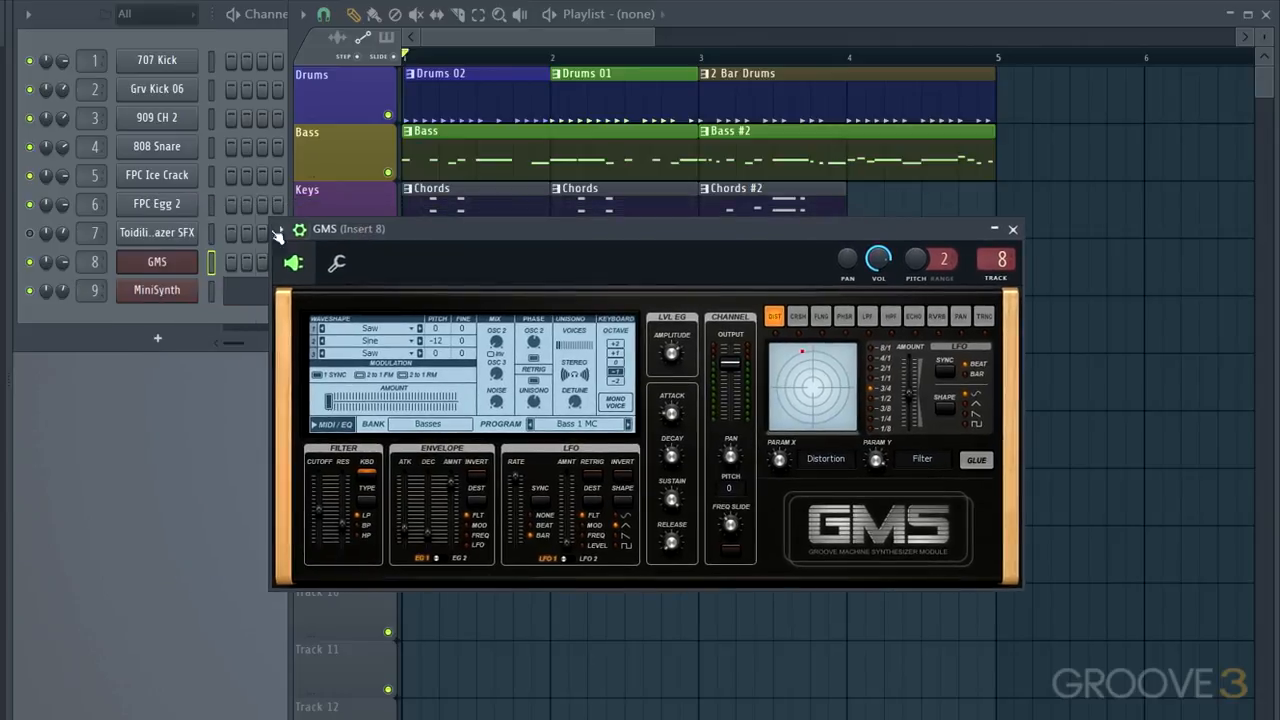
left_click(31, 262)
Play the bass part while adjusting the GMS filter sliders to audition the effect
left_click(284, 528)
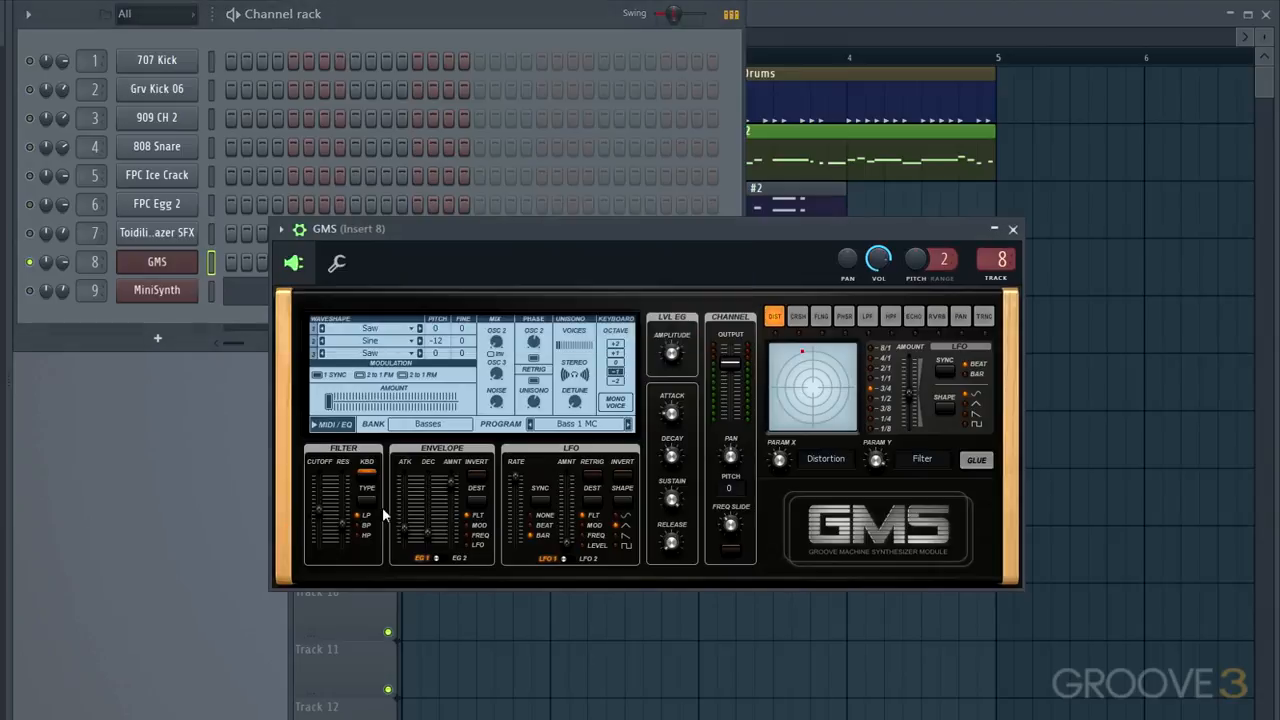
key("space")
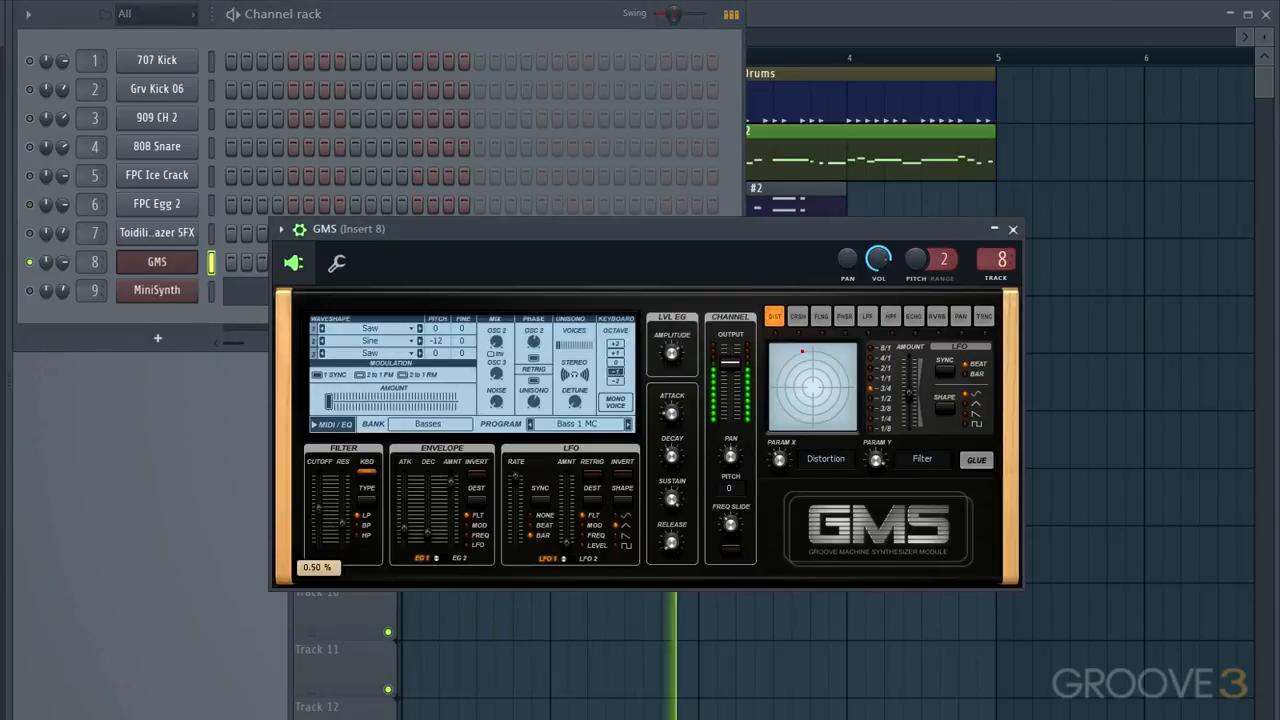
left_click_drag(342, 526, 342, 512)
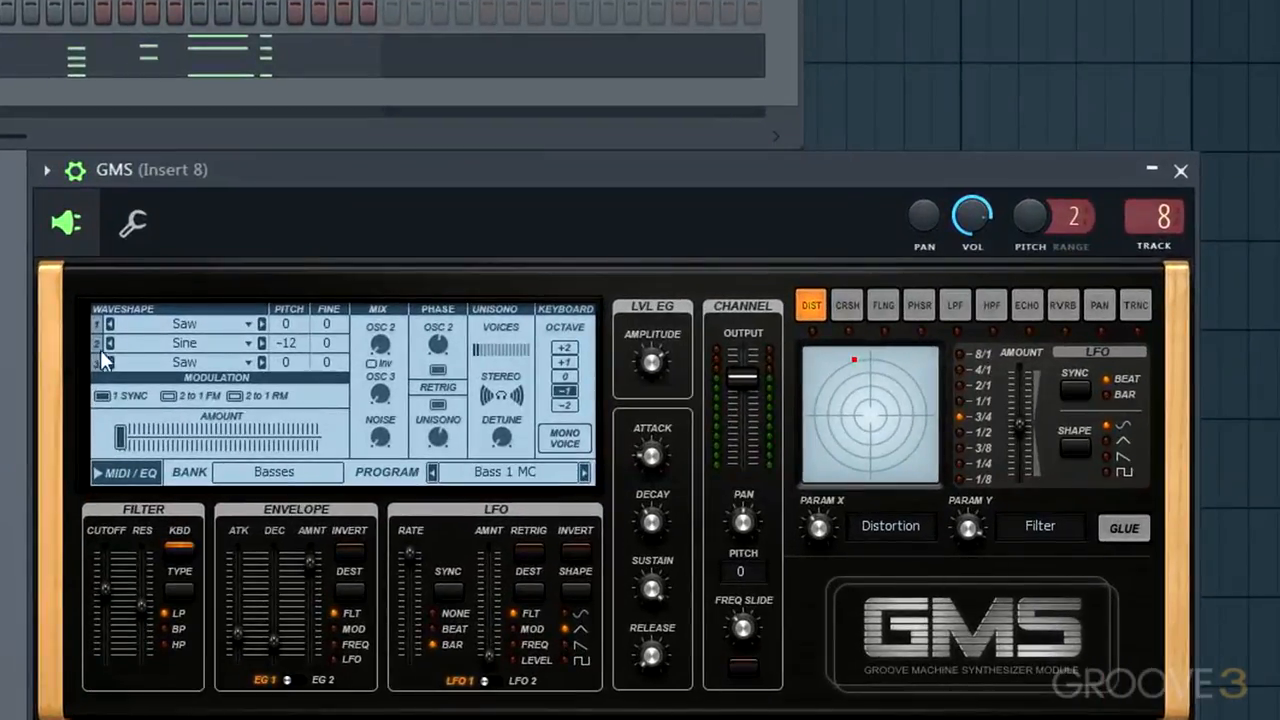
Create an automation clip for the GMS filter cutoff and bring the playlist into focus
right_click(104, 588)
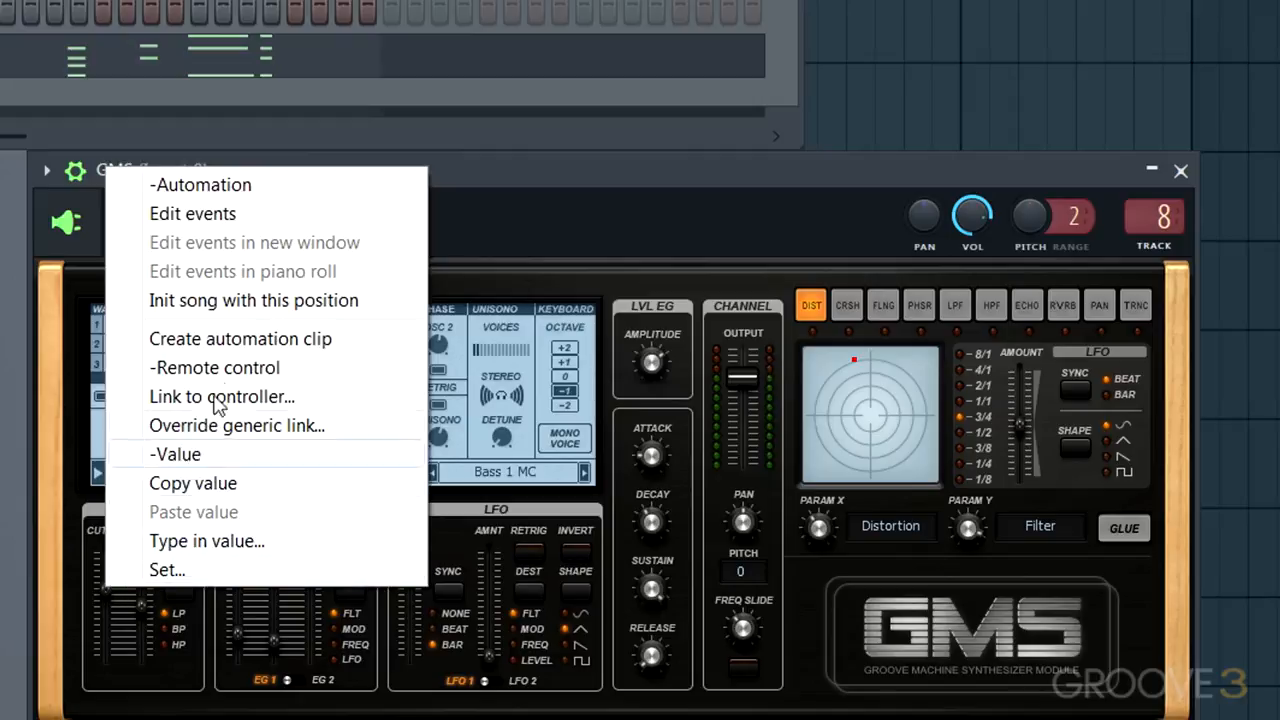
left_click(222, 345)
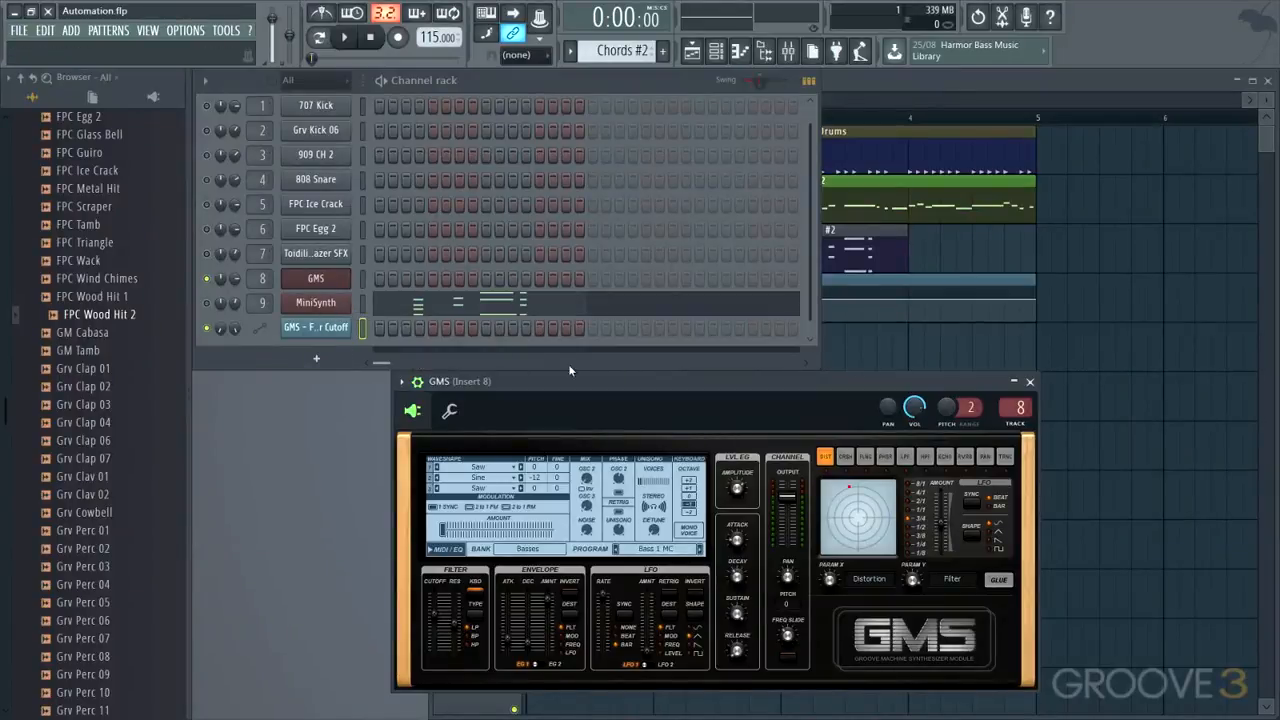
left_click(879, 95)
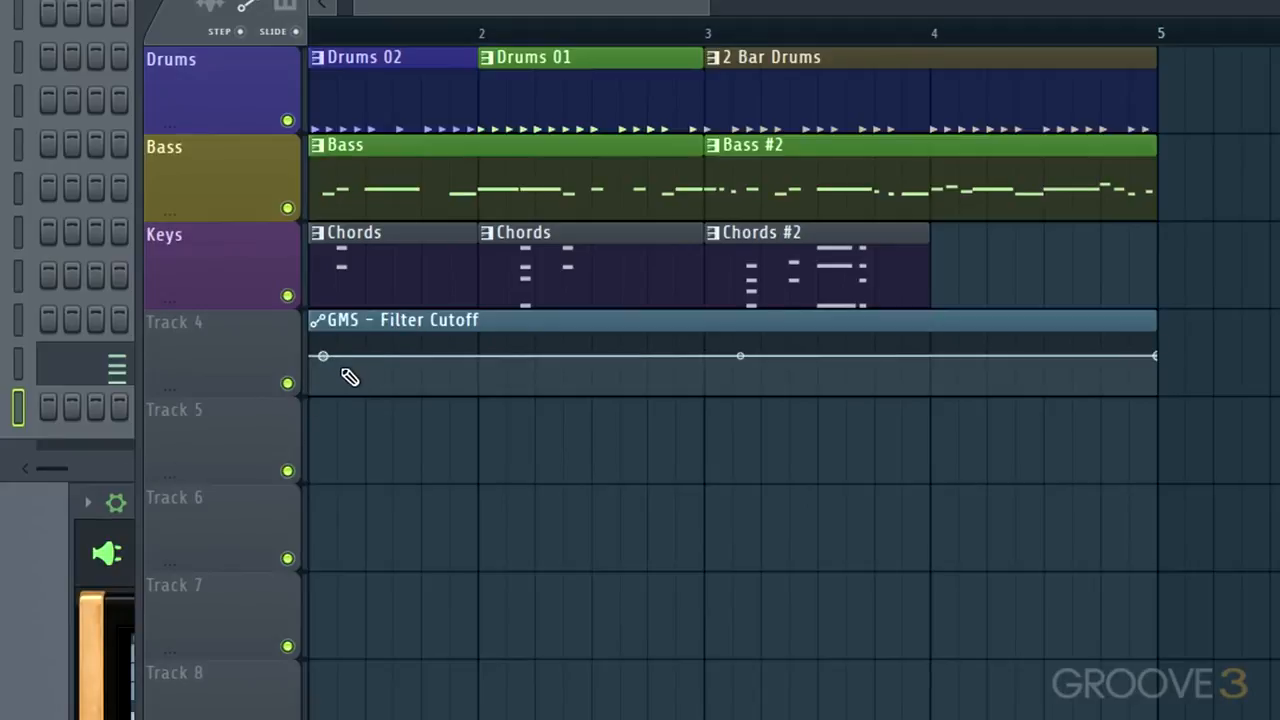
Add zigzag control points to the Filter Cutoff clip in bar 1, and draw the curve freehand into bar 2
right_click(351, 370)
right_click(380, 349)
right_click(407, 377)
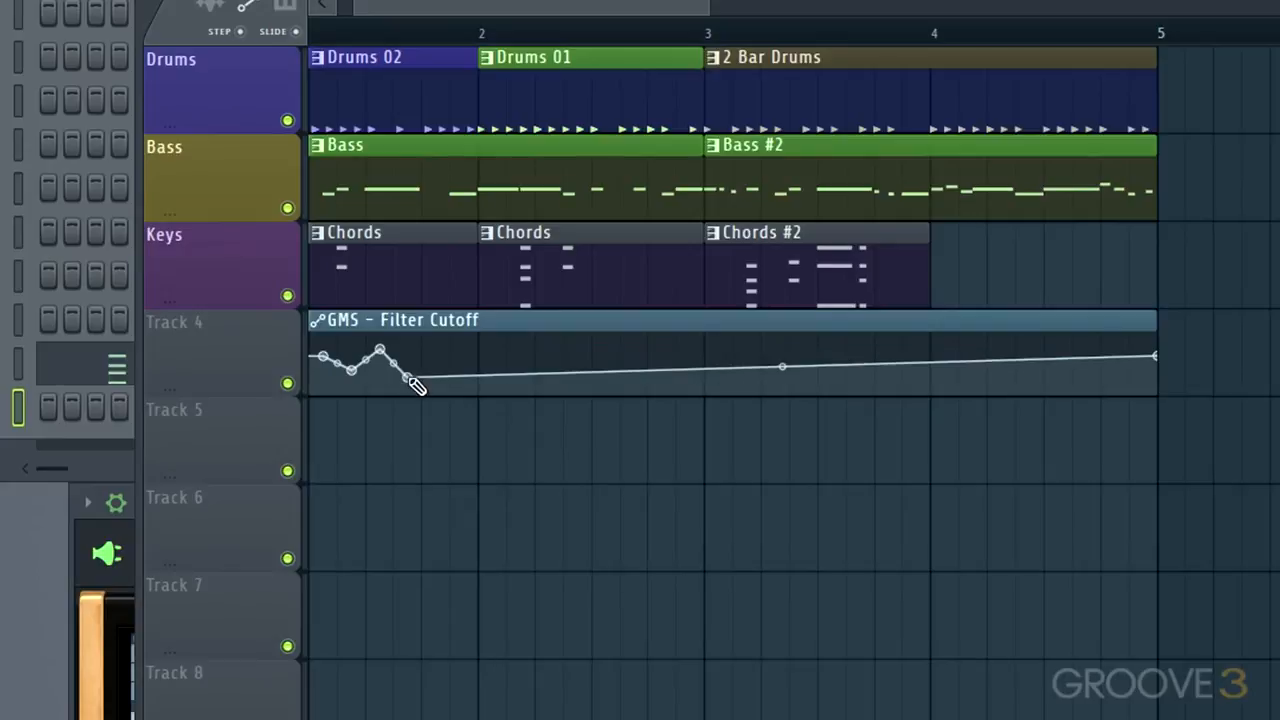
mouse_move(428, 376)
left_mouse_down()
mouse_move(460, 365)
mouse_move(497, 390)
mouse_move(525, 362)
mouse_move(581, 357)
left_mouse_up()
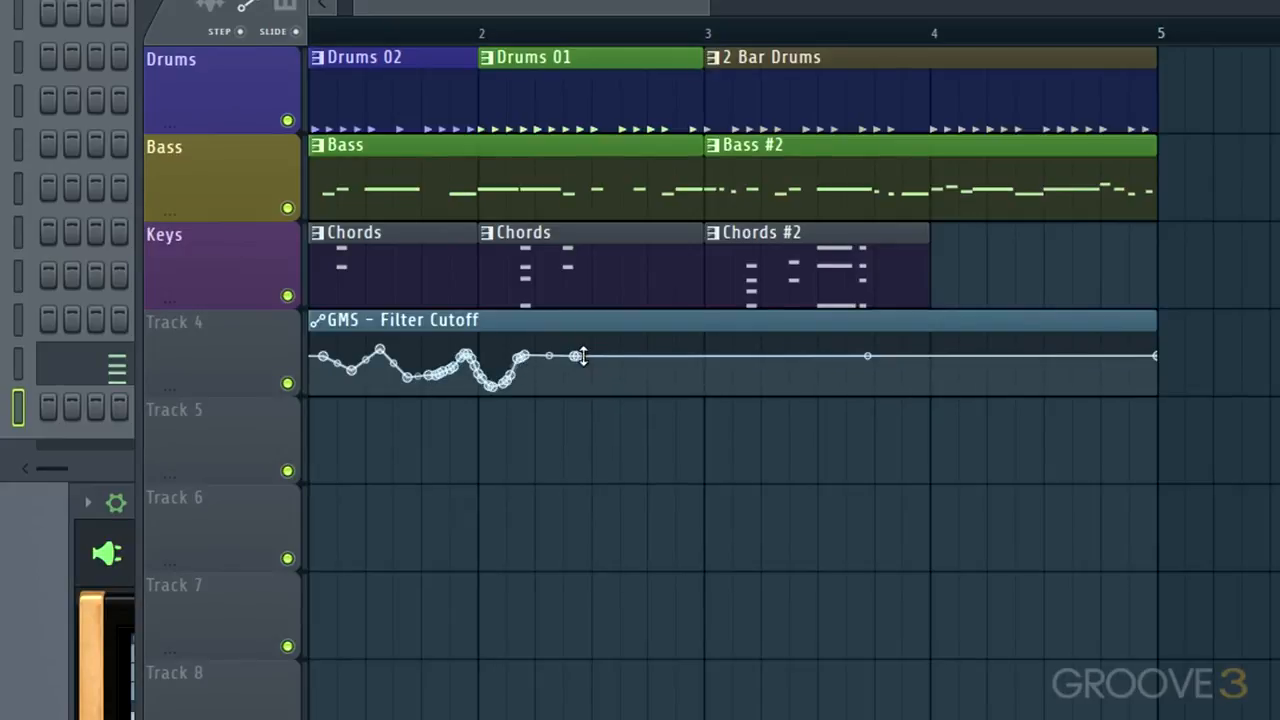
Add a Filter Cutoff point late in bar 2 and bend the segments leading up to it into a dip
right_click(658, 352)
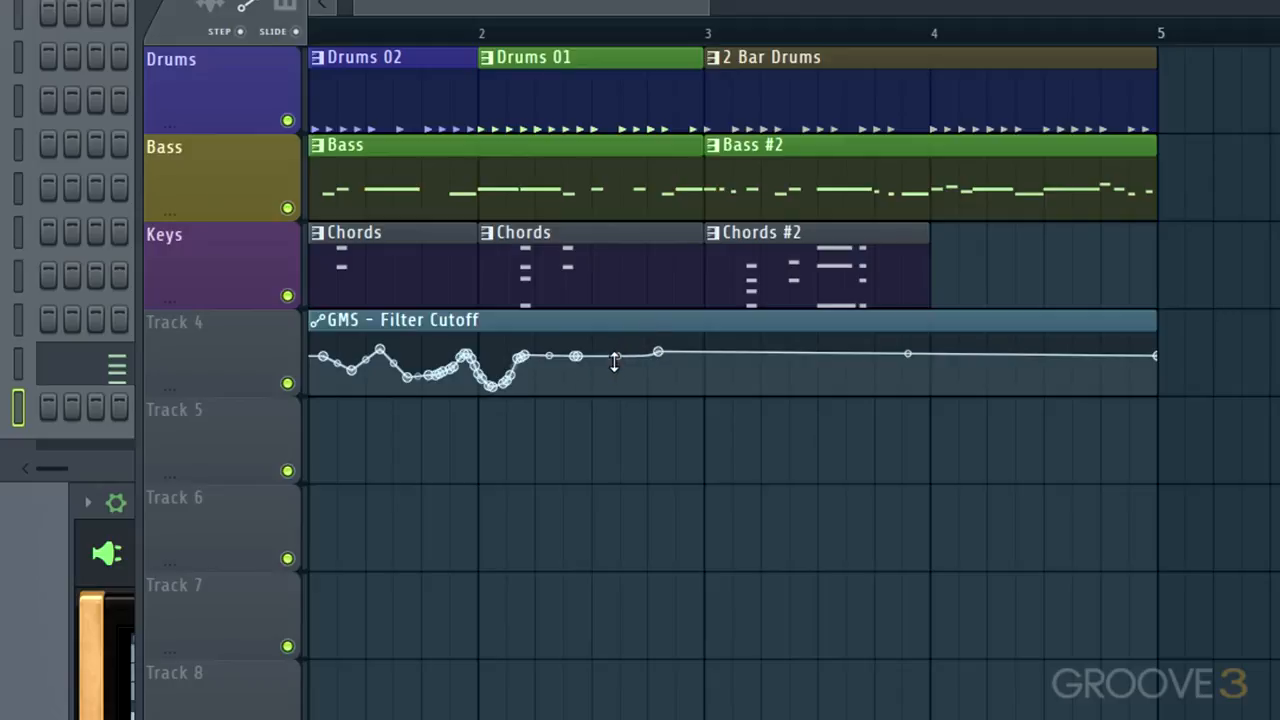
mouse_move(643, 367)
left_mouse_down()
mouse_move(646, 400)
mouse_move(636, 382)
left_mouse_up()
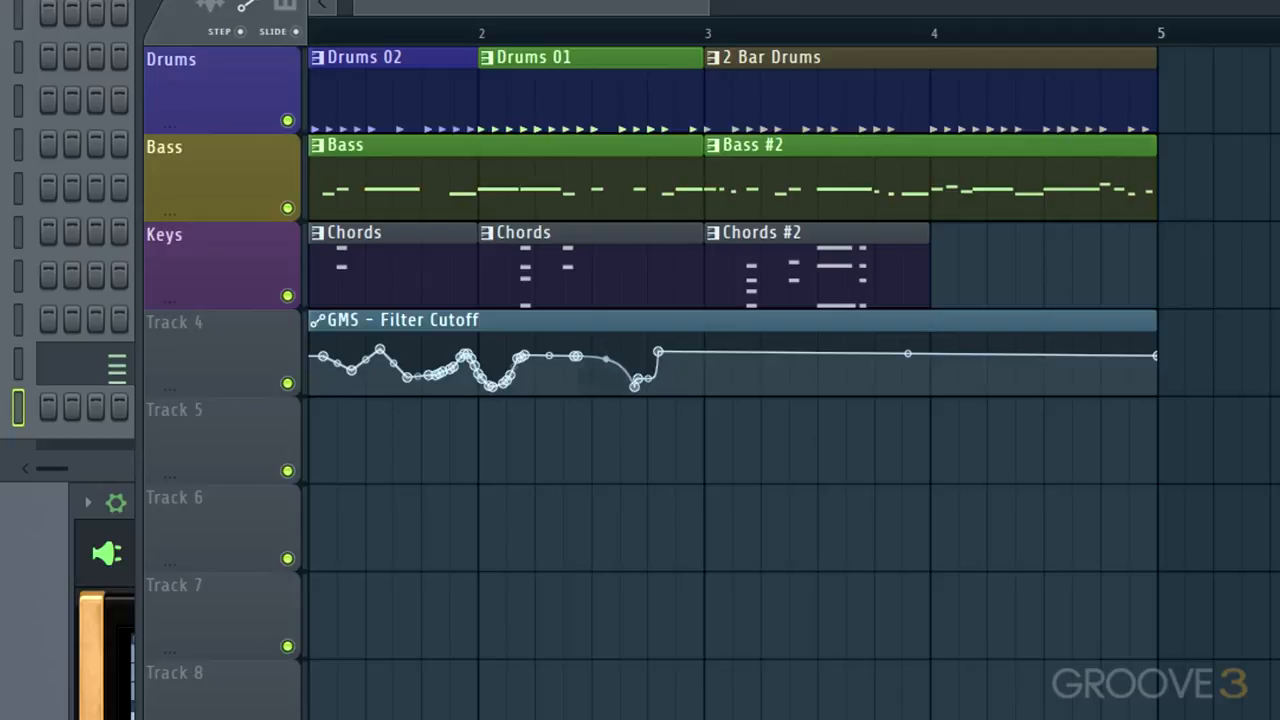
left_click_drag(605, 360, 605, 368)
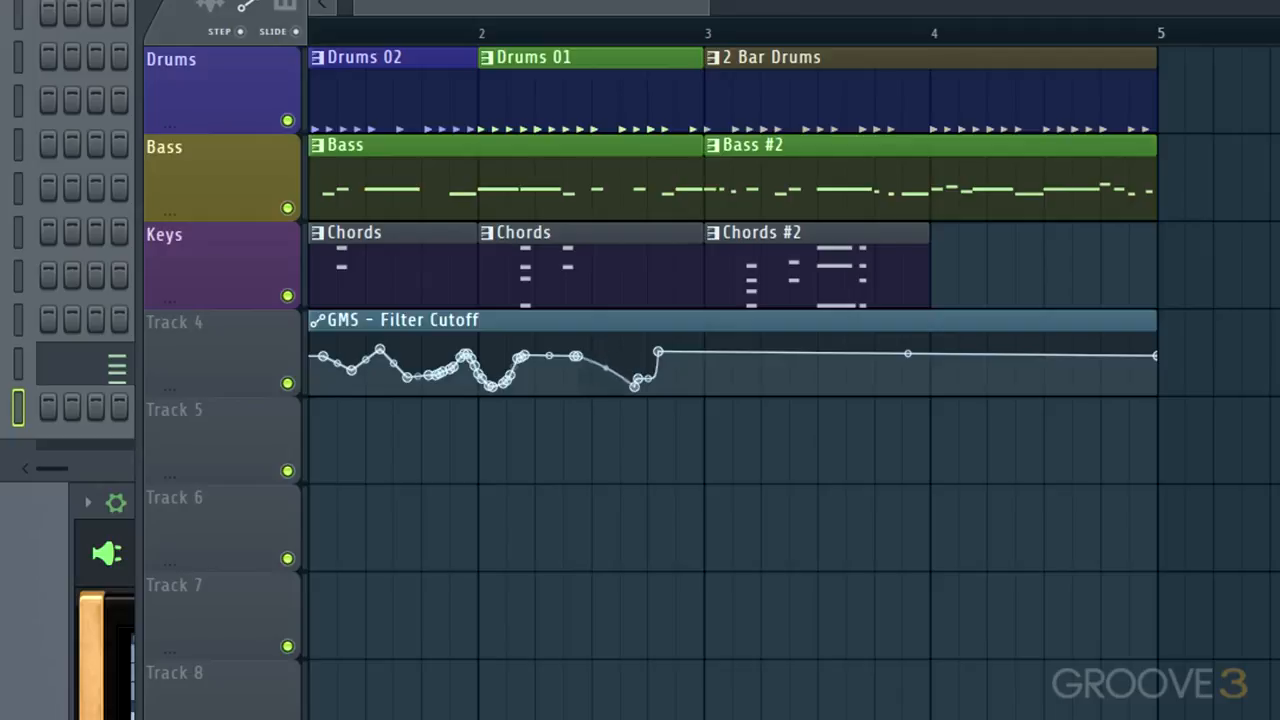
Add steep Filter Cutoff points around bar 3, curve the segment falling into them, and play the result
right_click(720, 352)
right_click(726, 382)
right_click(729, 392)
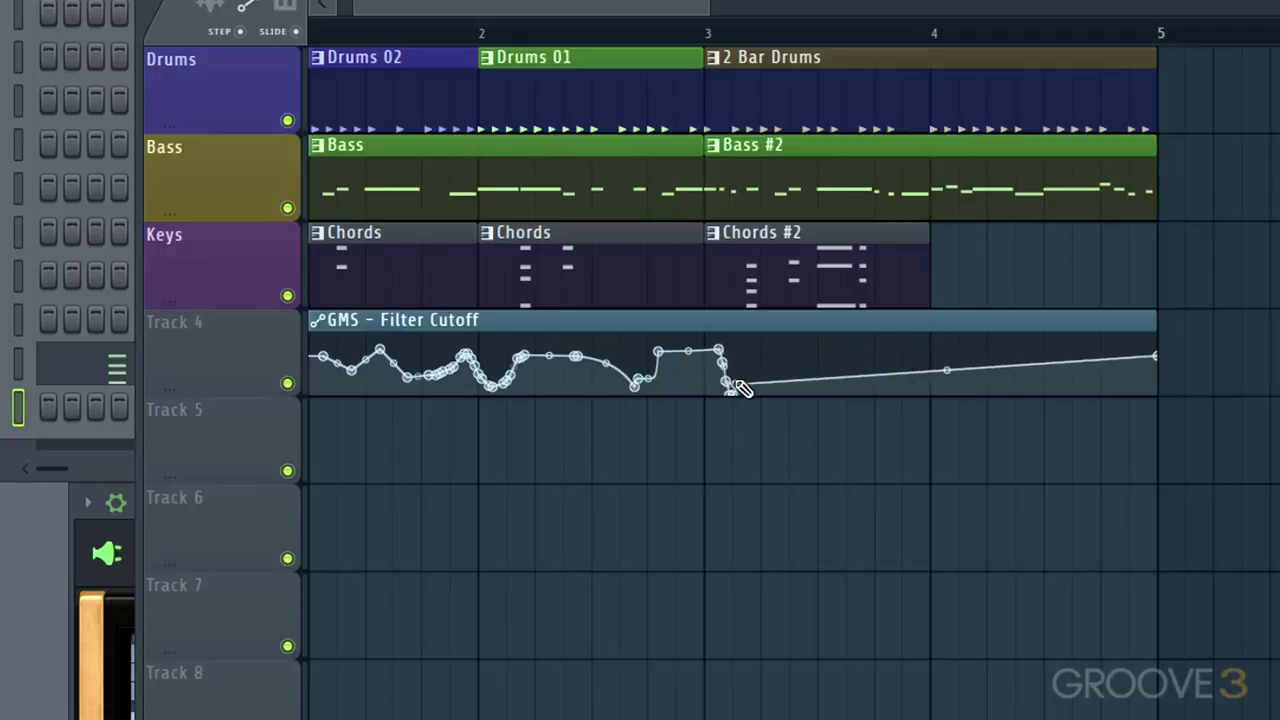
right_click(736, 376)
right_click(700, 388)
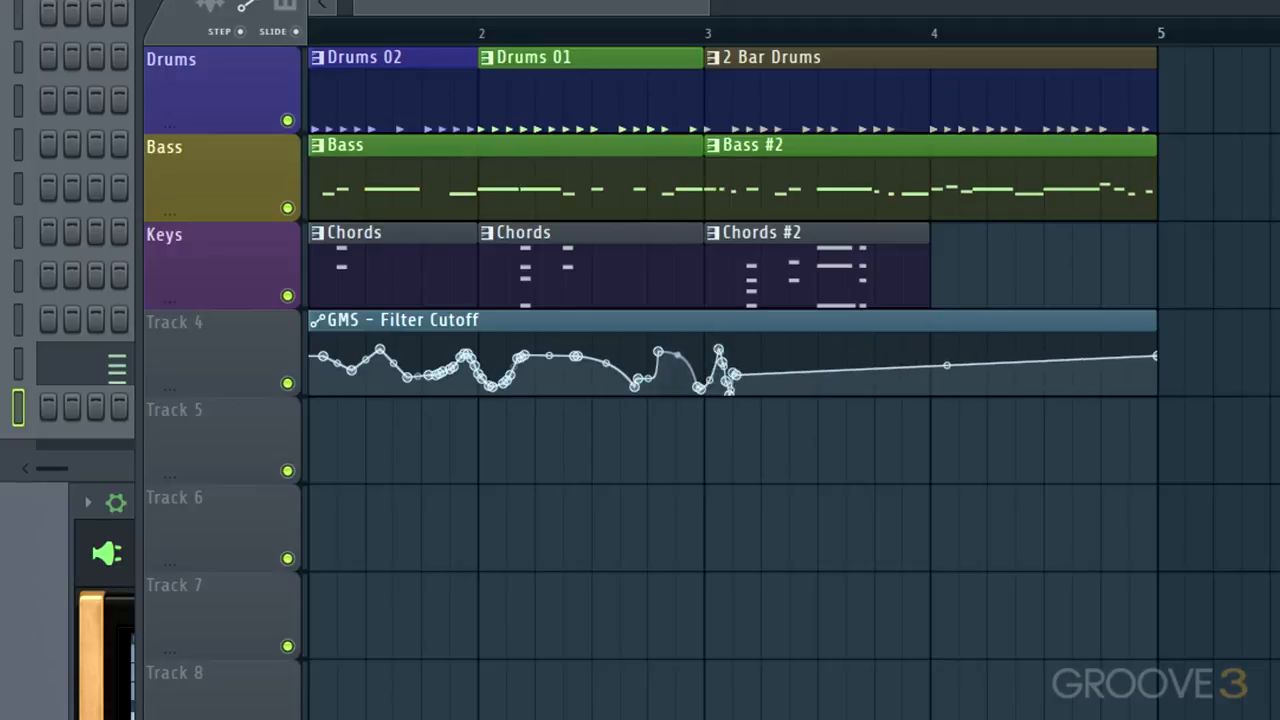
left_click_drag(677, 355, 677, 368)
key("space")
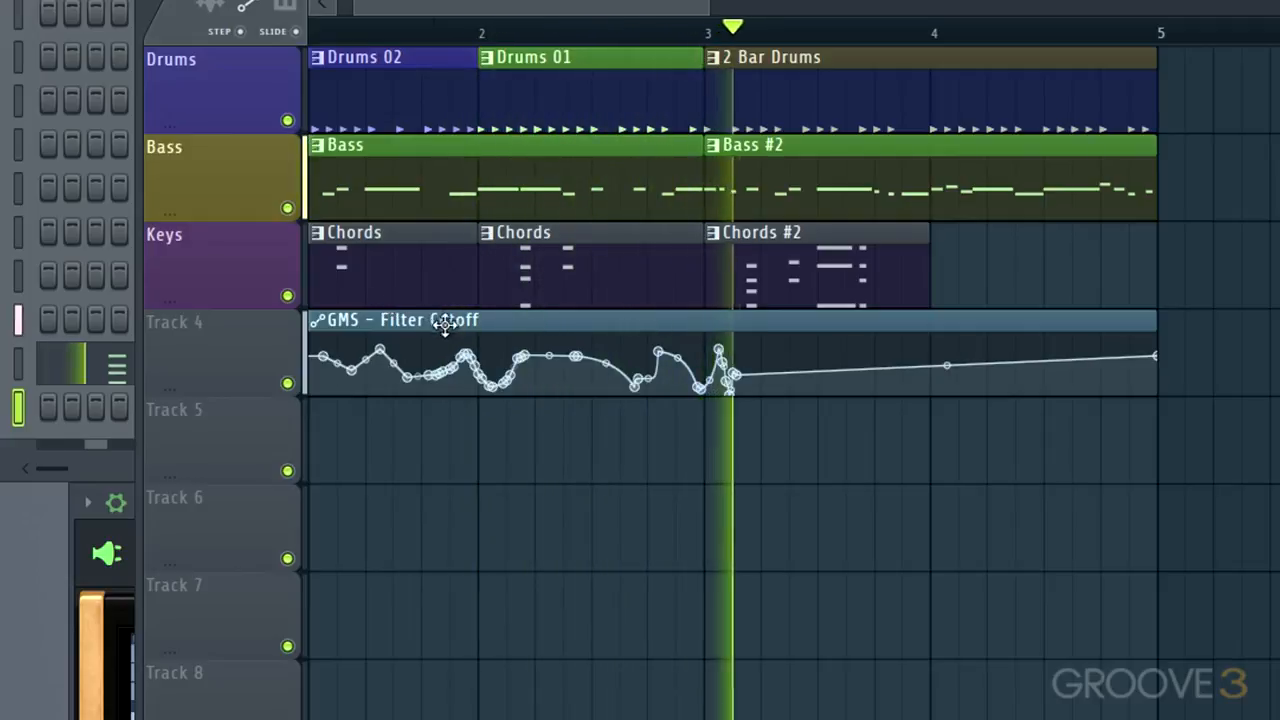
key("space")
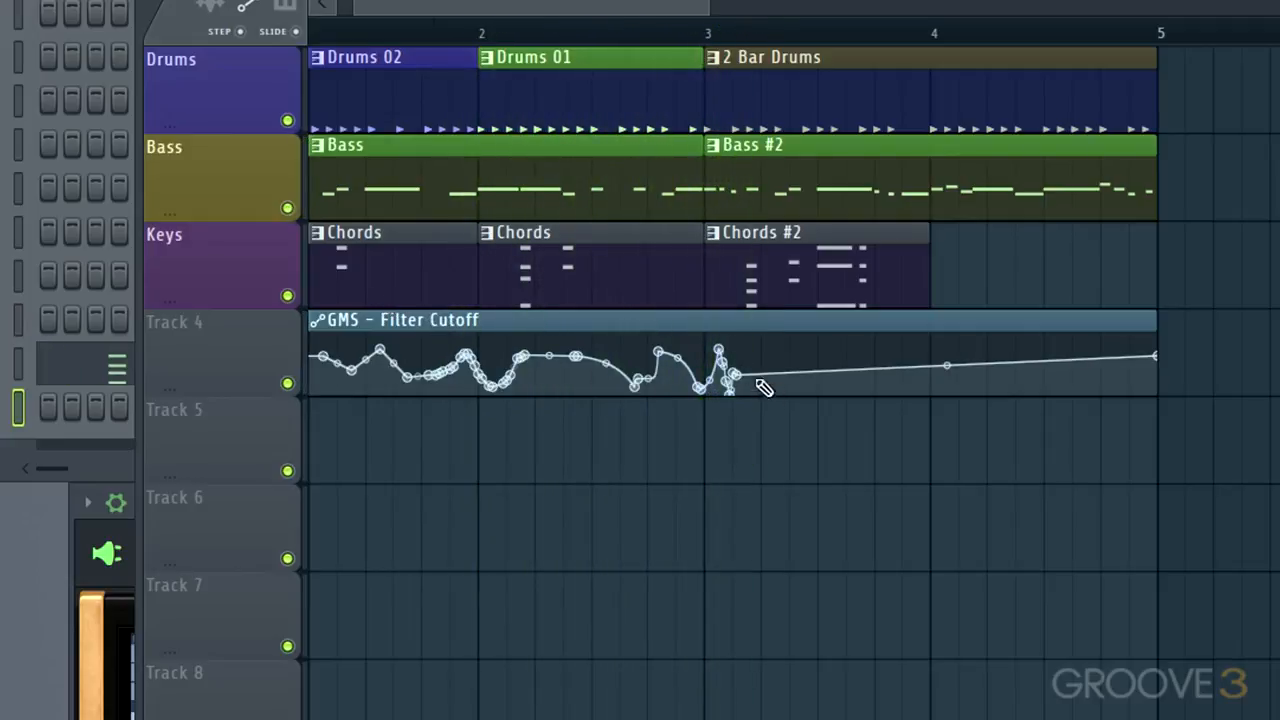
Replace the Filter Cutoff curve from the end of bar 1 with a few smooth rising and falling points through bar 2, and audition it
mouse_move(763, 388)
left_mouse_down()
mouse_move(666, 343)
mouse_move(449, 354)
left_mouse_up()
left_click(487, 357)
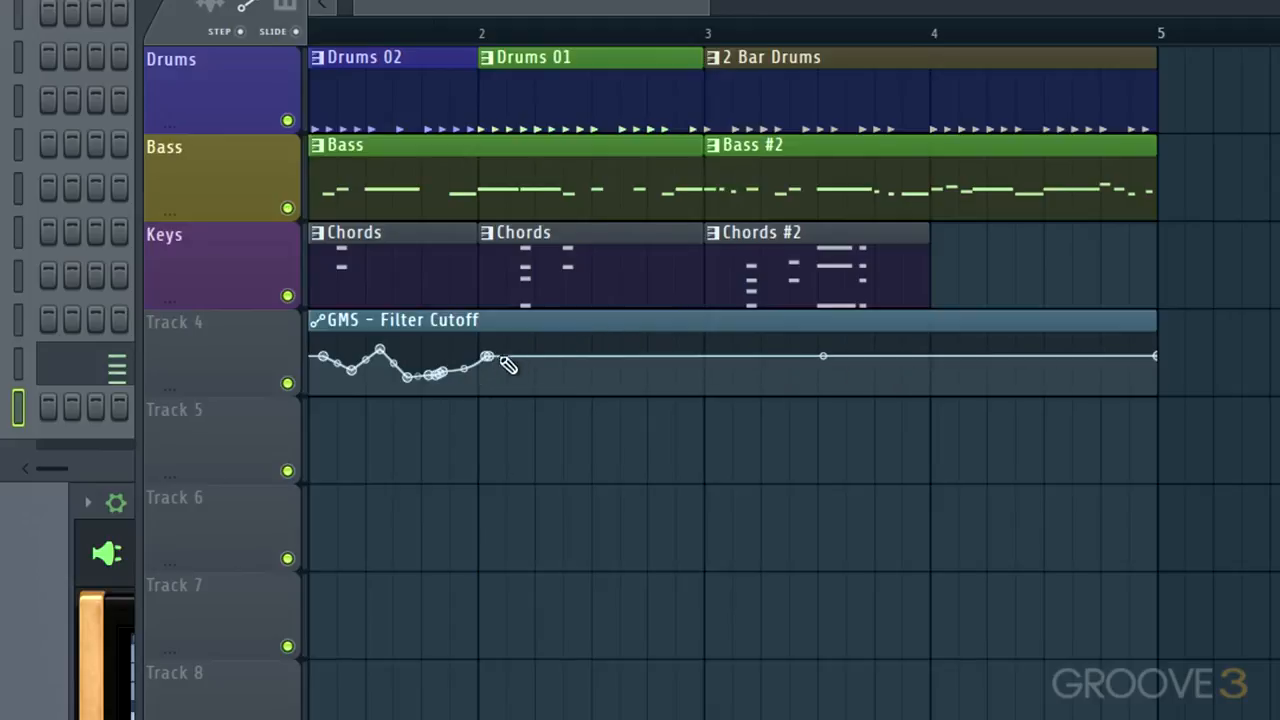
left_click(553, 366)
left_click(613, 346)
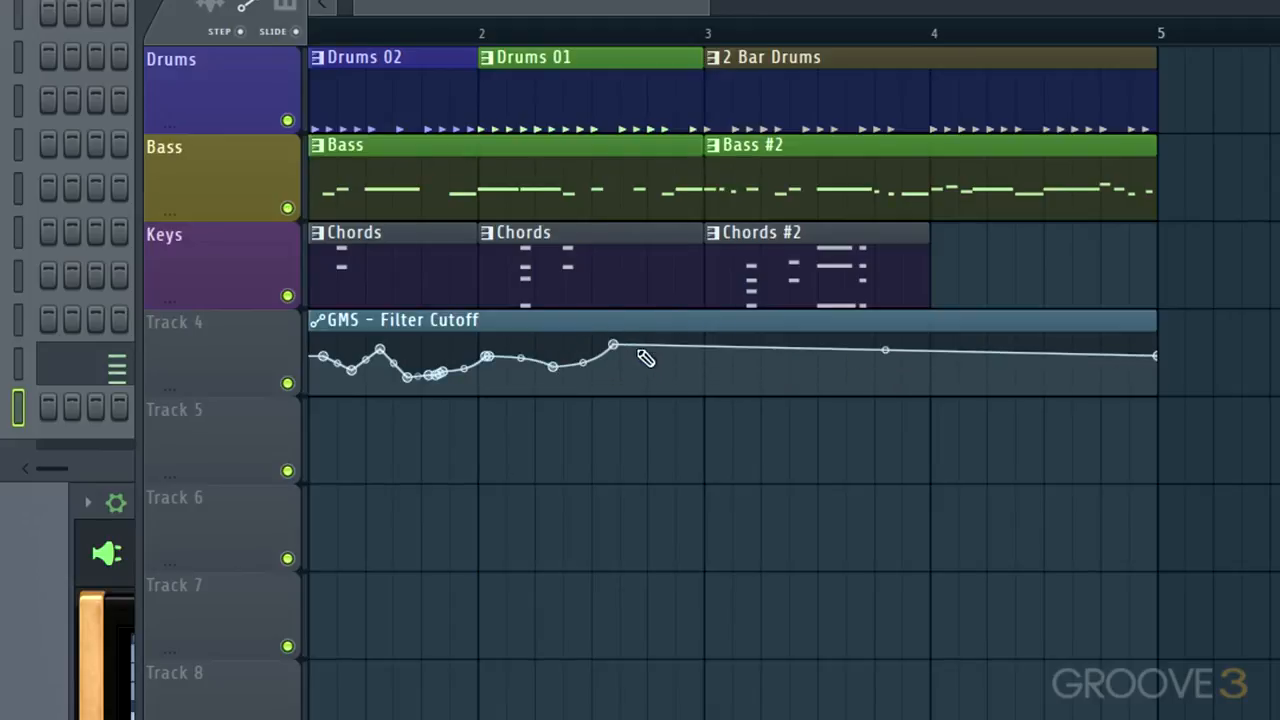
left_click(677, 370)
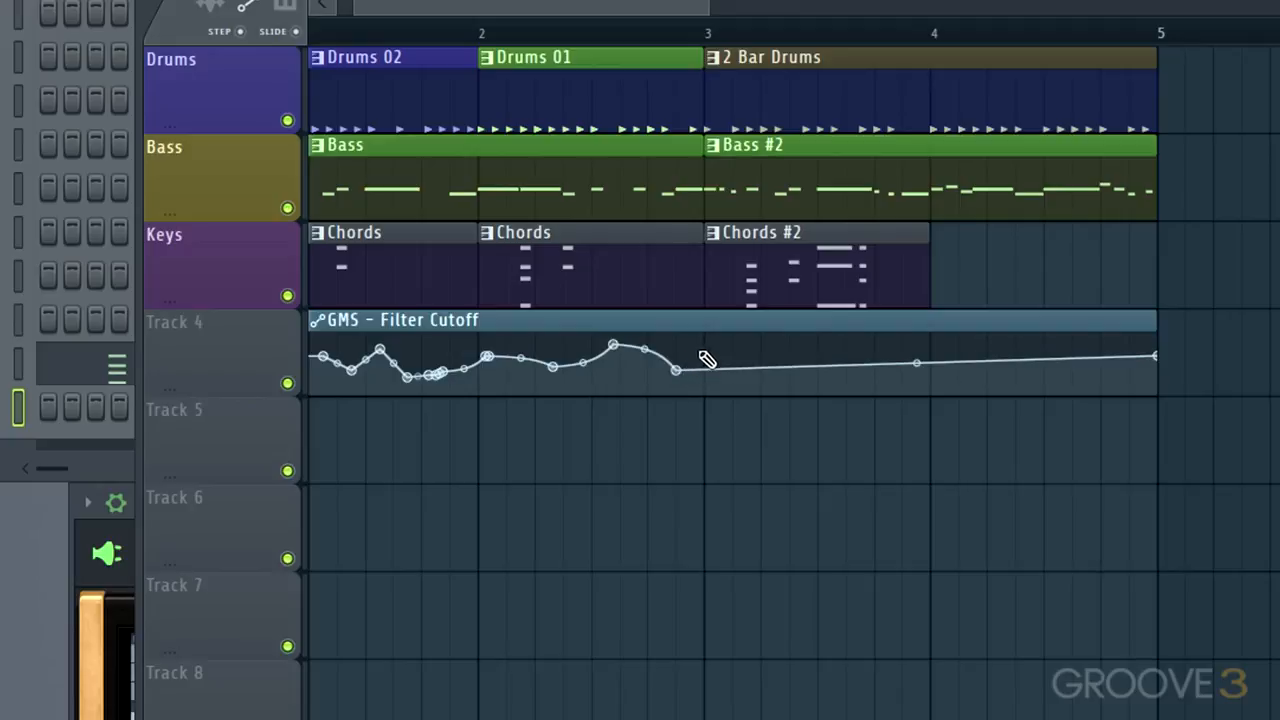
key("space")
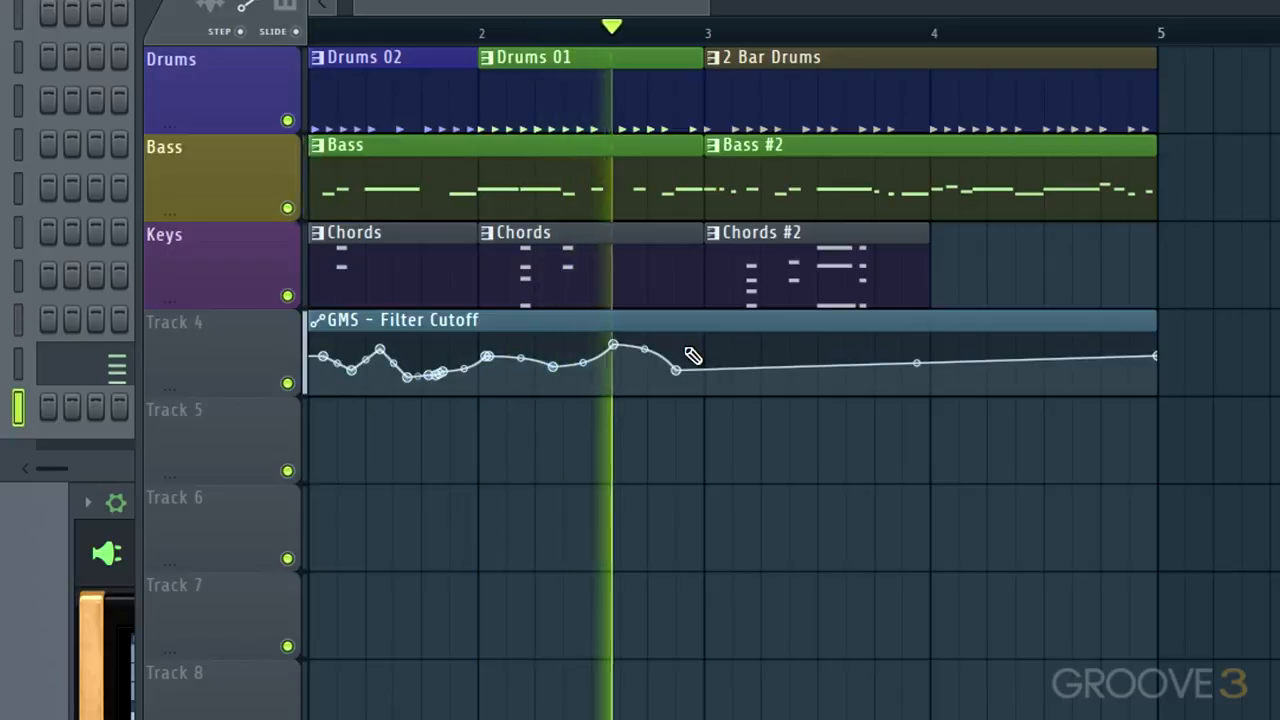
key("space")
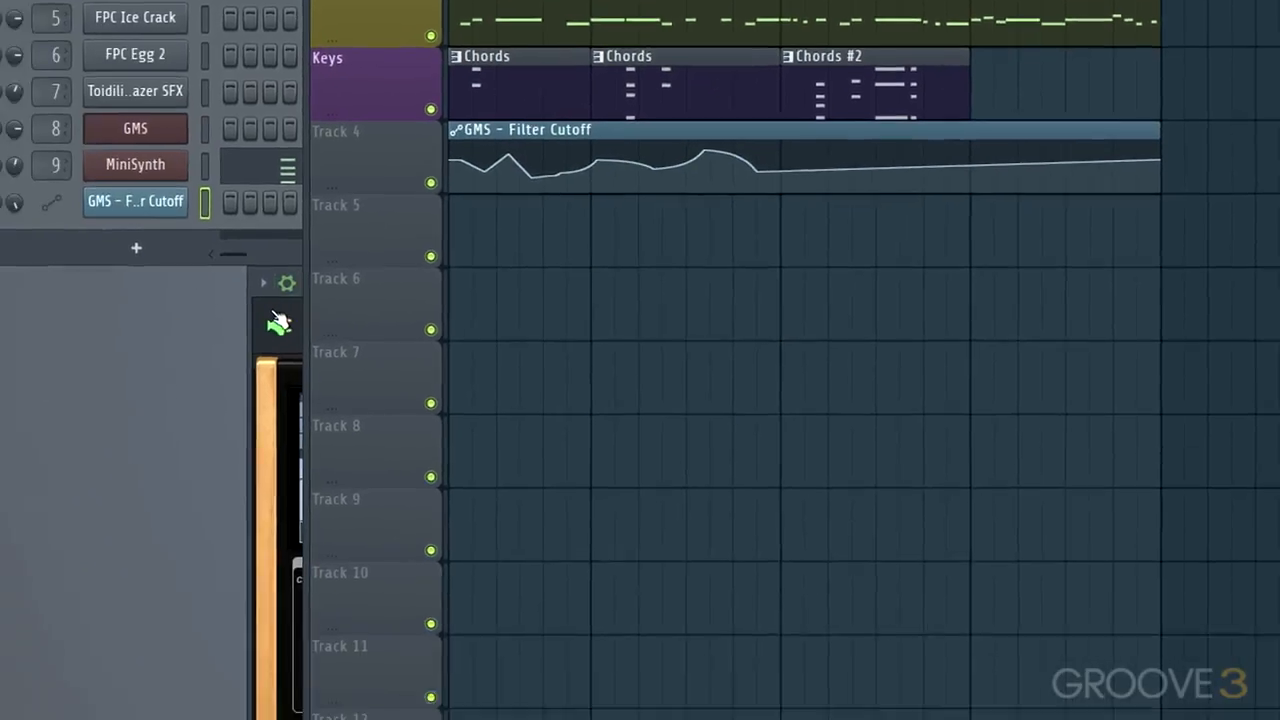
Create an automation clip for the GMS filter resonance over the full arrangement length
left_click(116, 532)
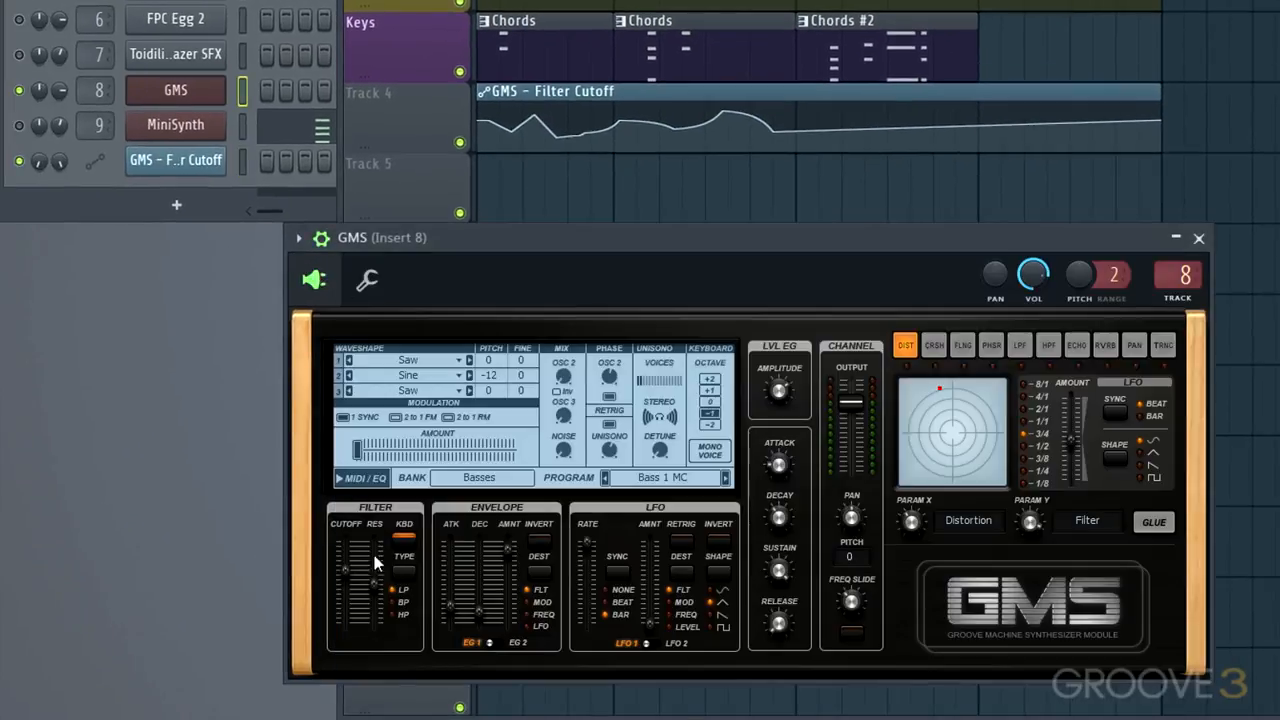
right_click(372, 582)
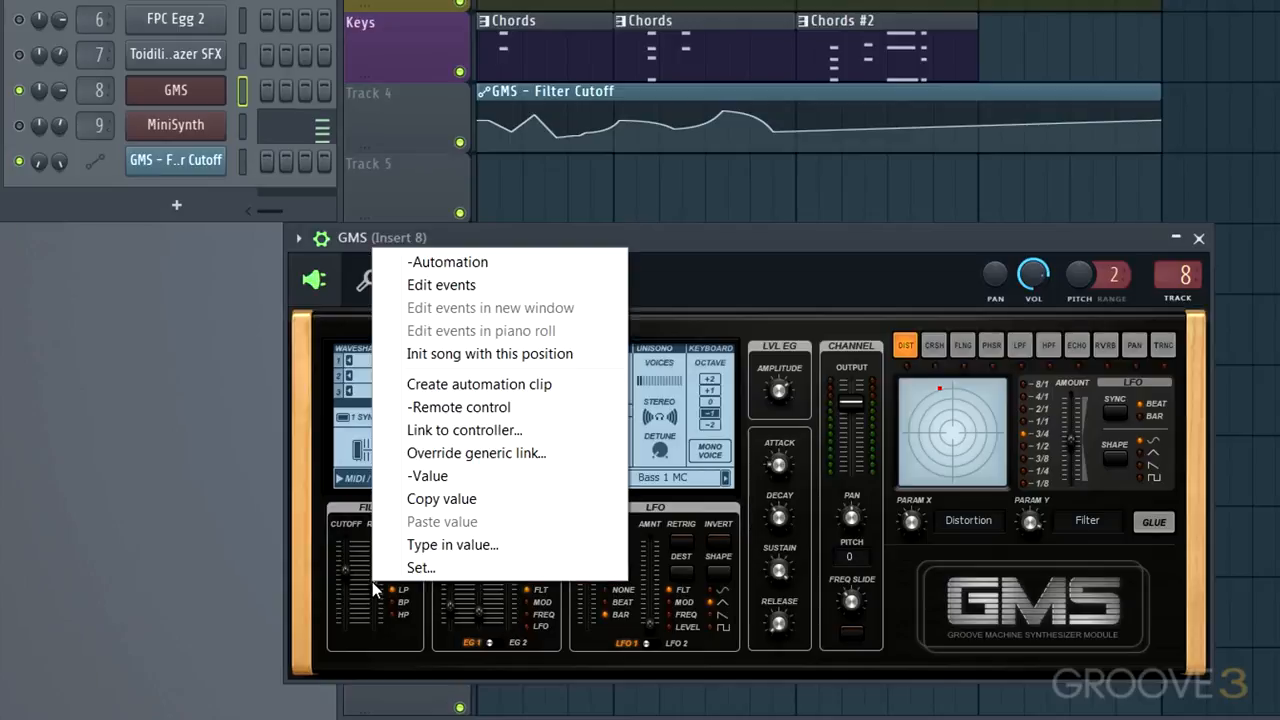
left_click(455, 385)
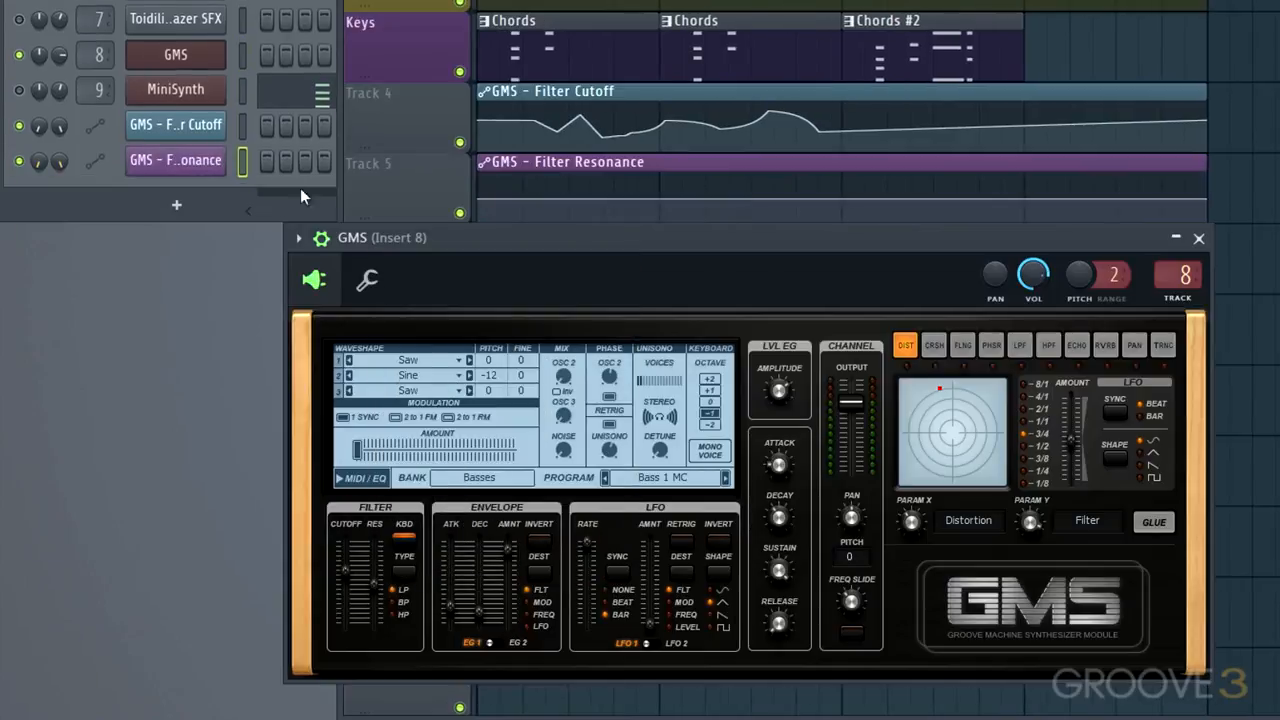
Delete the Filter Resonance clip from track 5 and select the timeline from bar 1 to bar 3
right_click(740, 165)
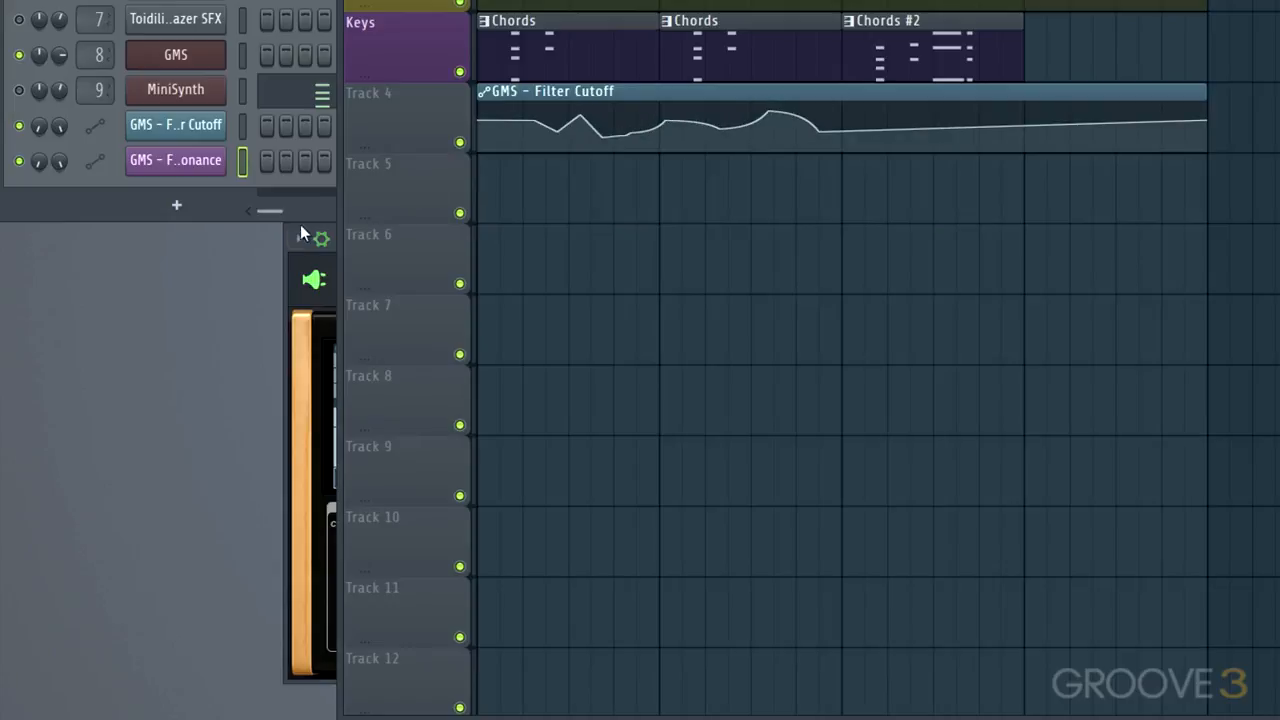
left_click(301, 268)
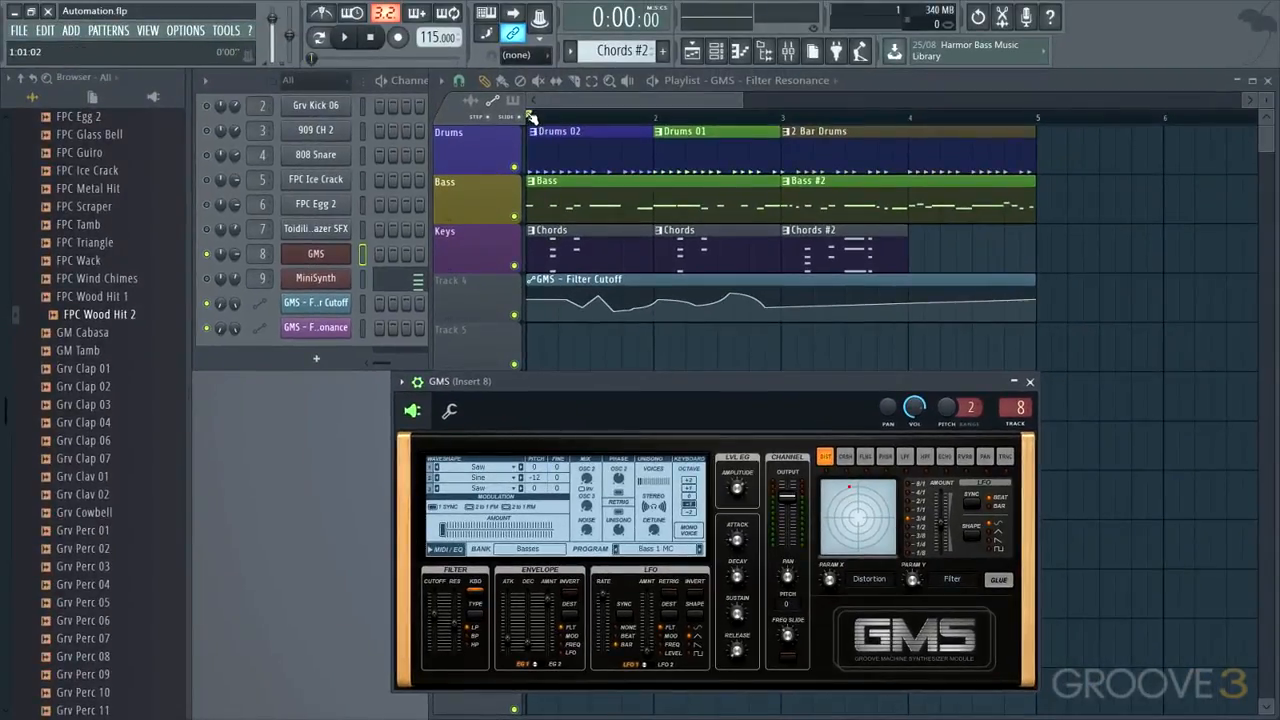
left_click(530, 117)
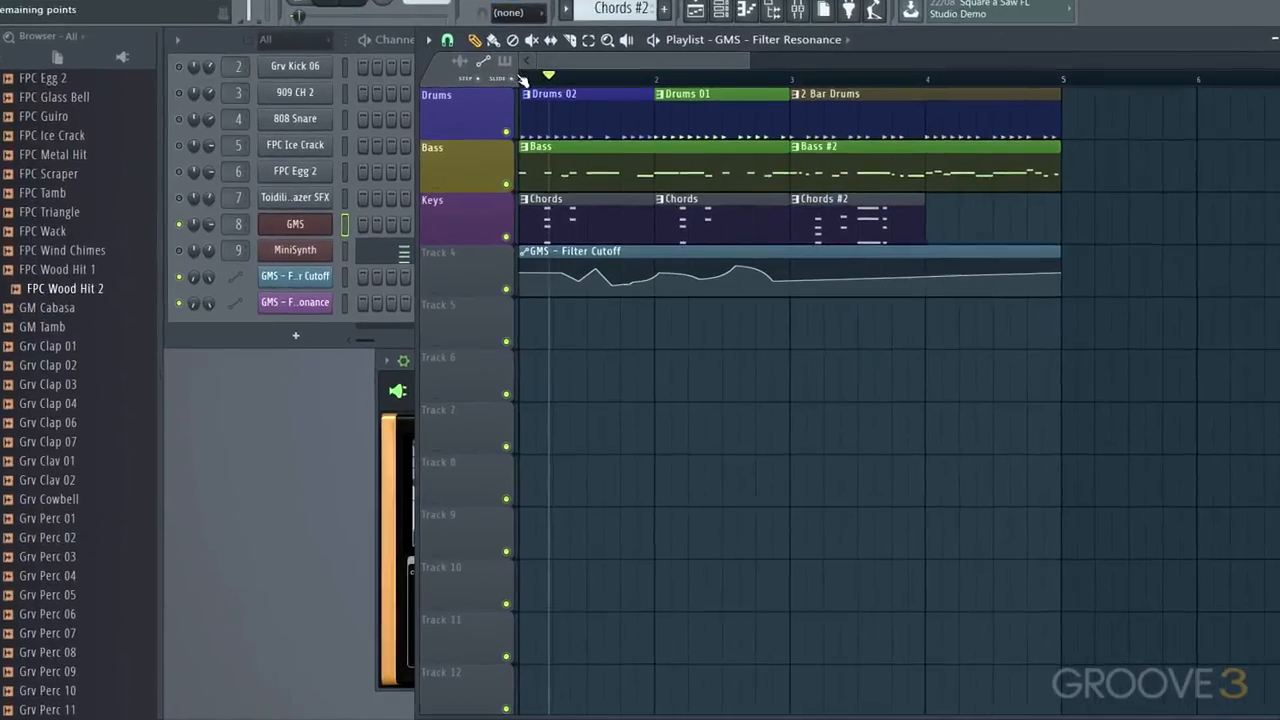
left_click_drag(522, 80, 791, 129)
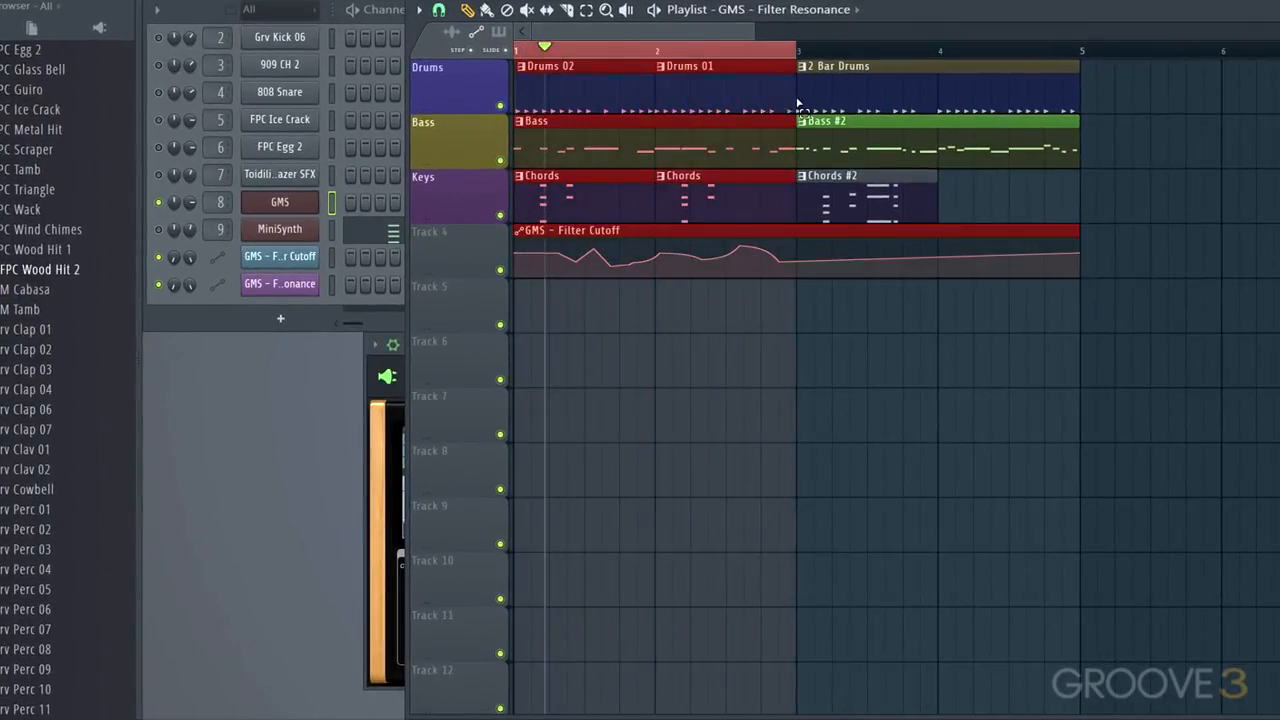
Create an automation clip for the GMS filter resonance limited to the selected two bars
left_click(380, 398)
right_click(428, 615)
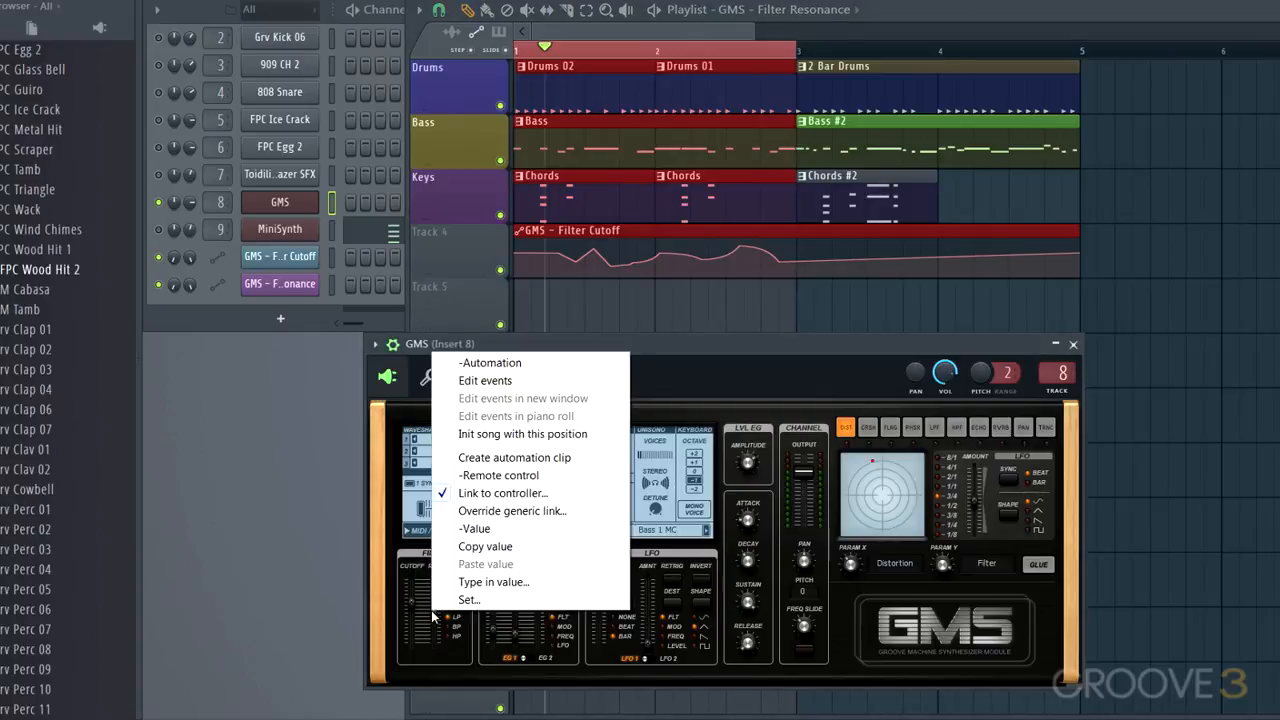
left_click(481, 459)
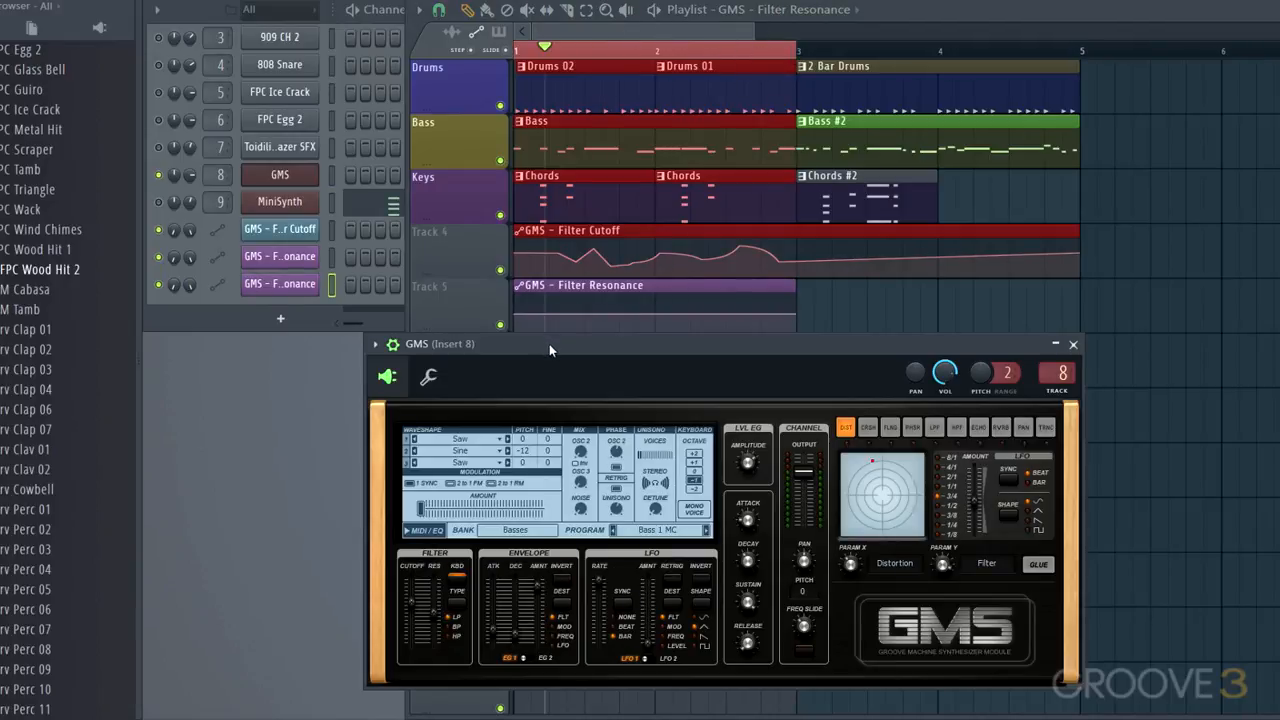
Shape the Filter Resonance clip into a wave with alternating high and low control points across bars 1 and 2, and audition it
left_click(530, 316)
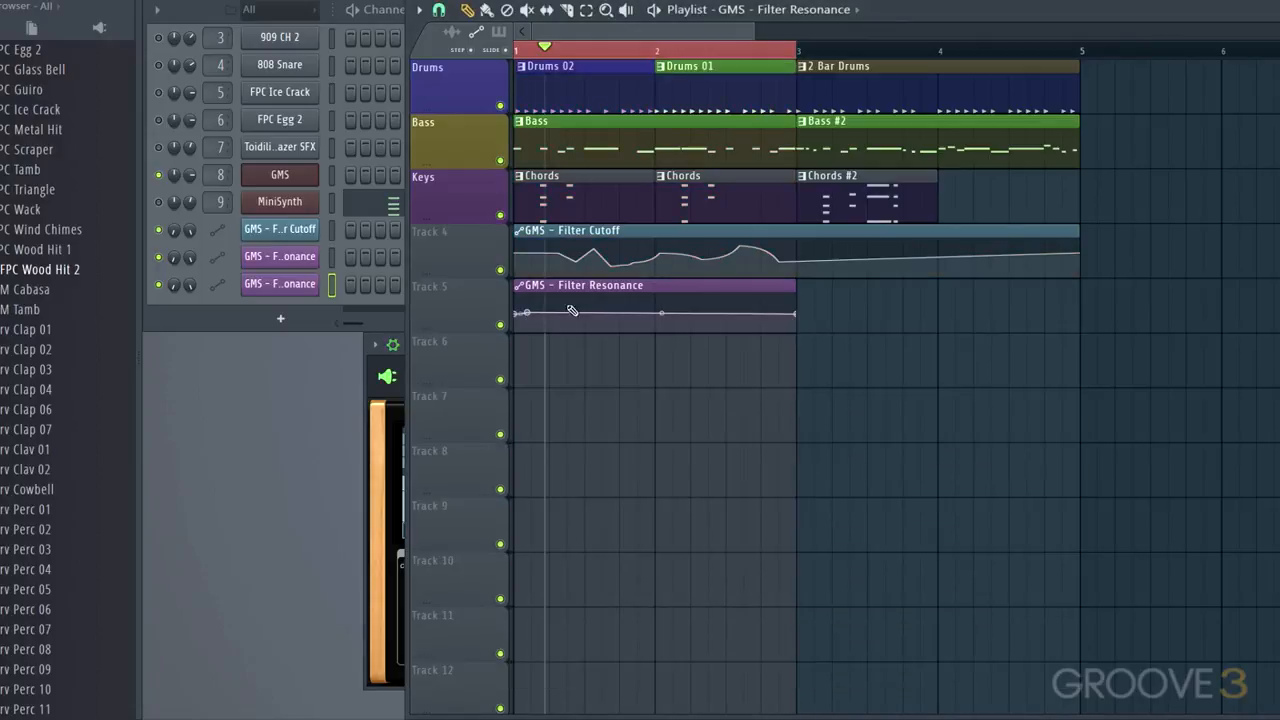
right_click(569, 302)
right_click(611, 315)
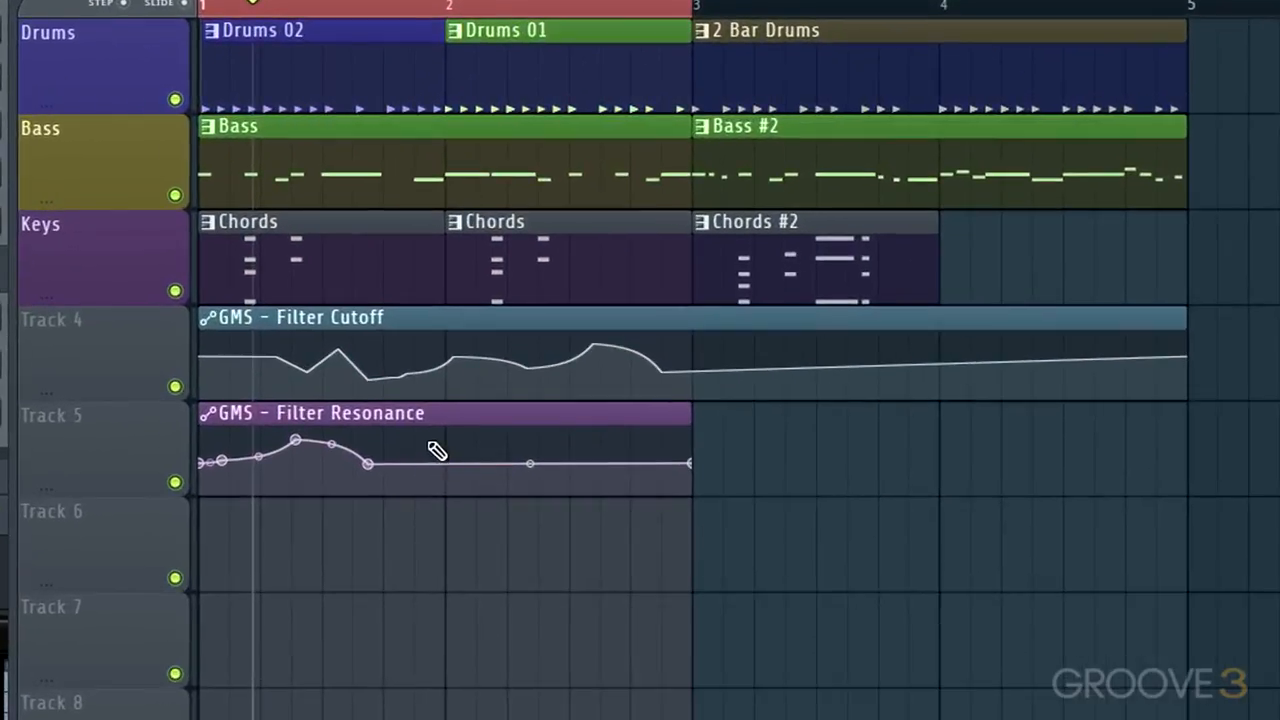
right_click(427, 441)
right_click(516, 474)
right_click(638, 443)
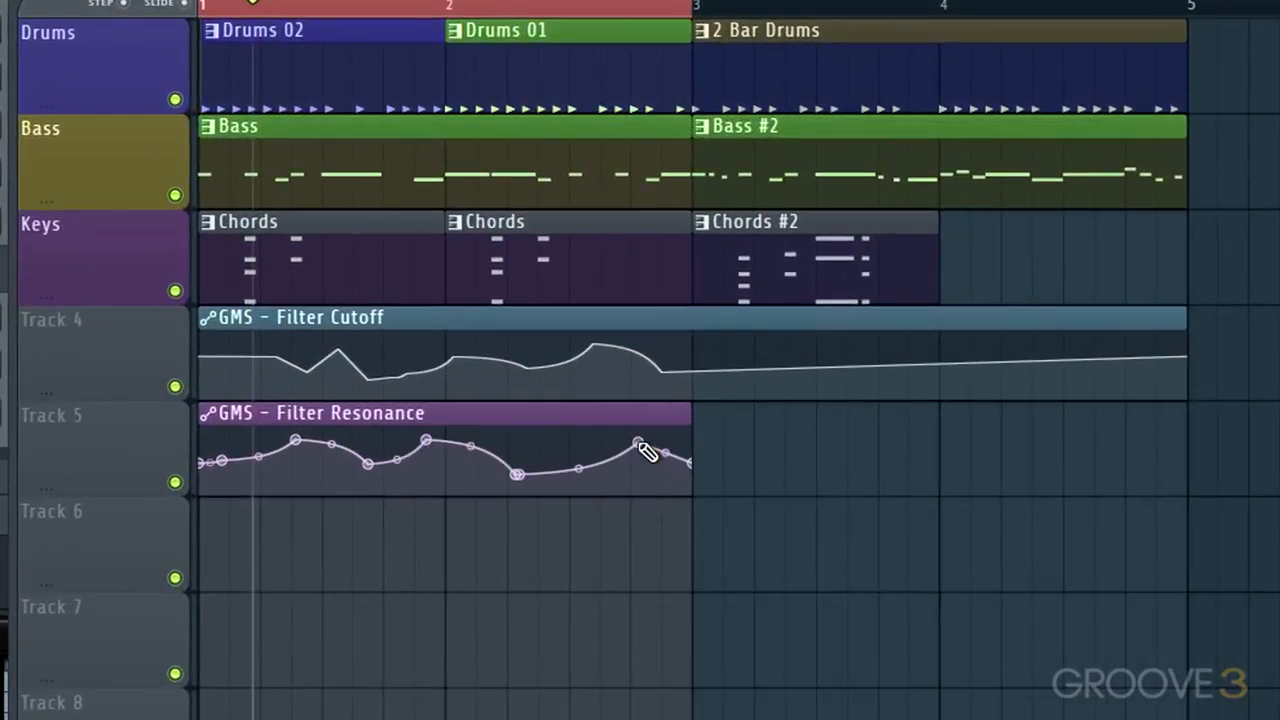
key("space")
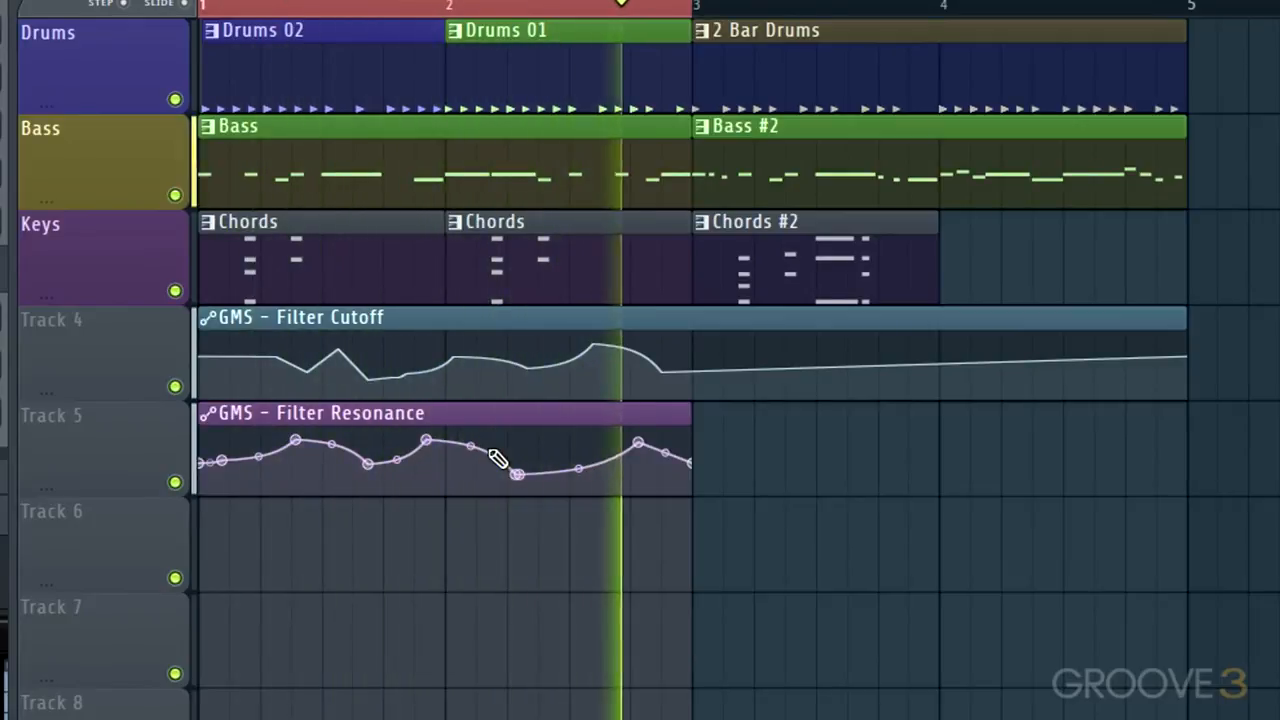
key("space")
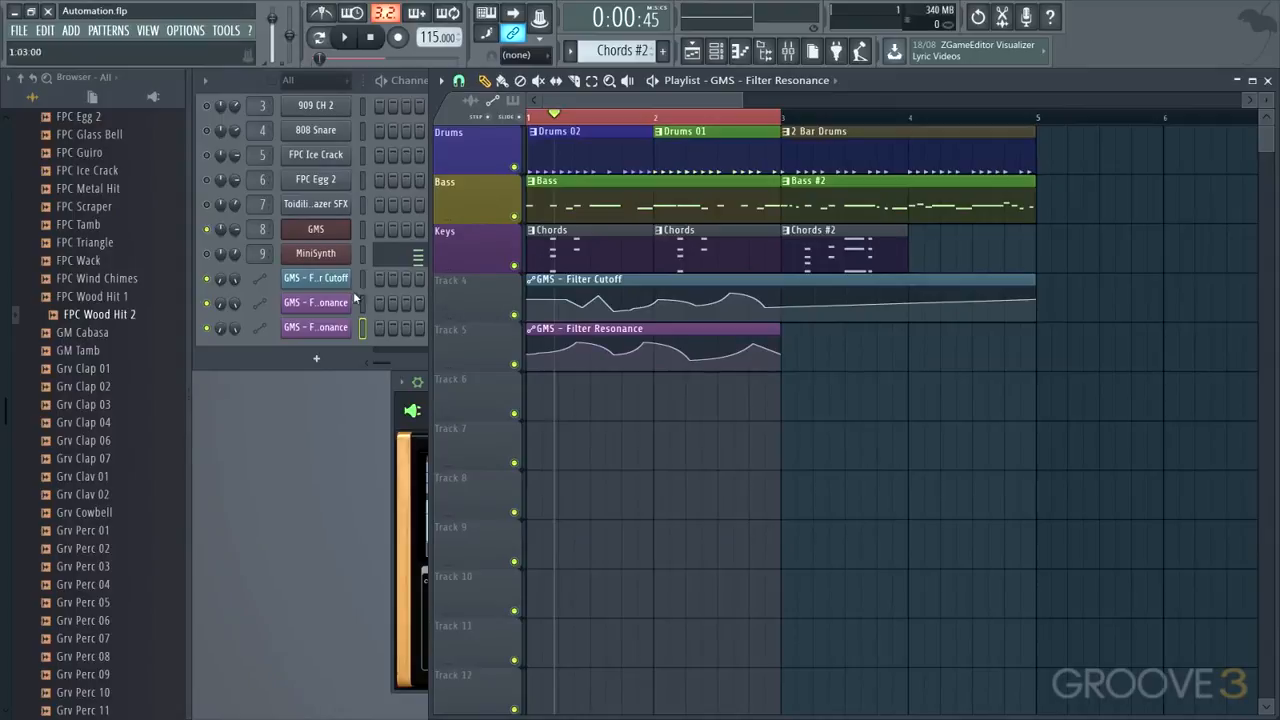
Turn all channels back on, audition the full mix, and mute the Toidili..azer SFX channel
left_click(209, 305)
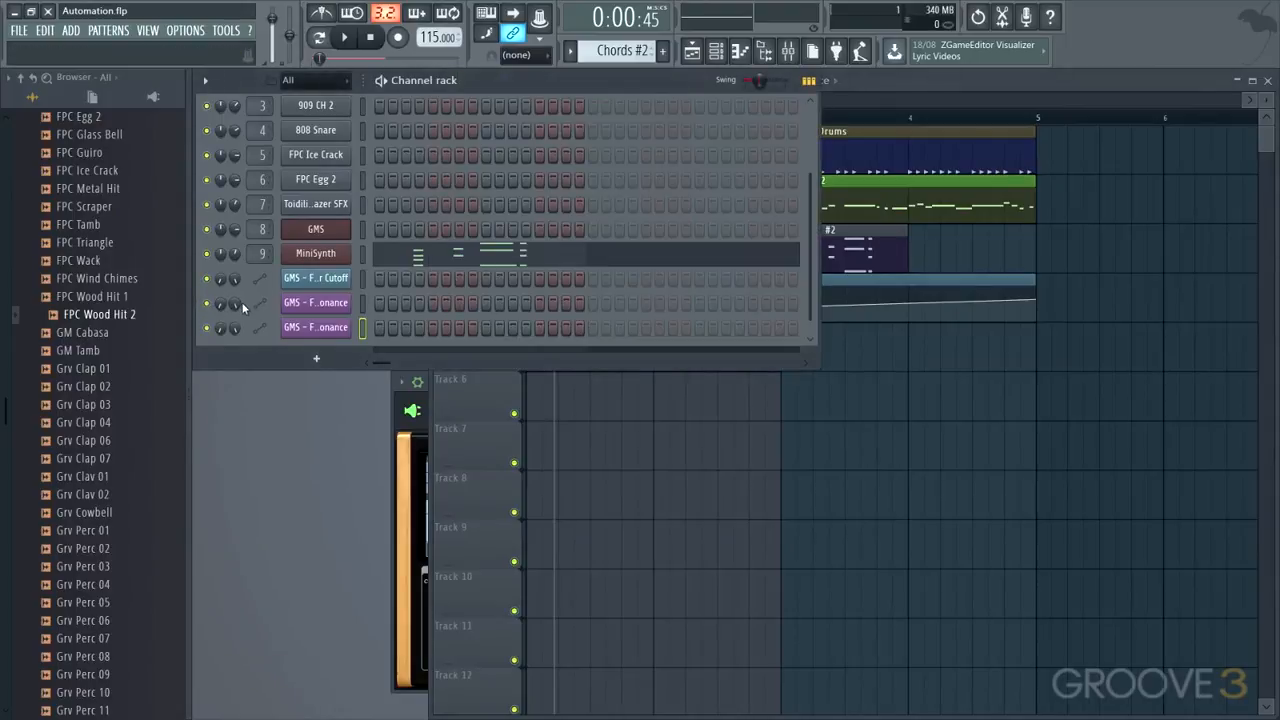
key("space")
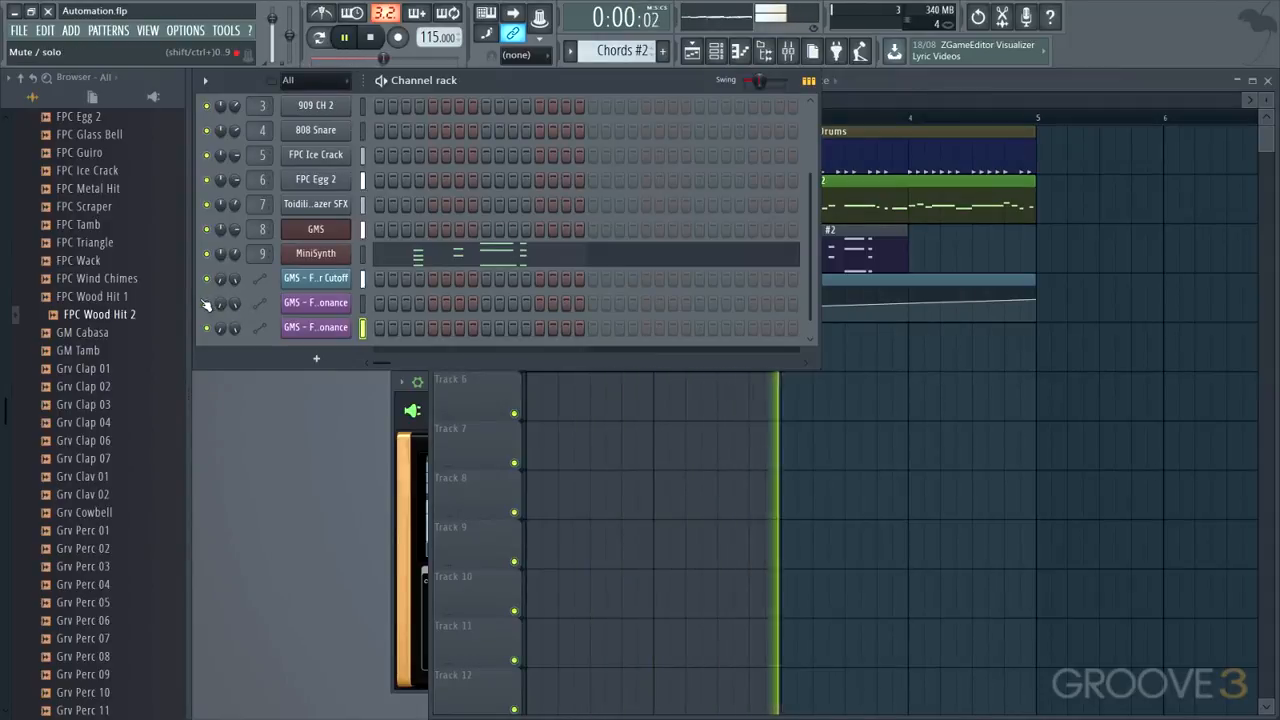
key("space")
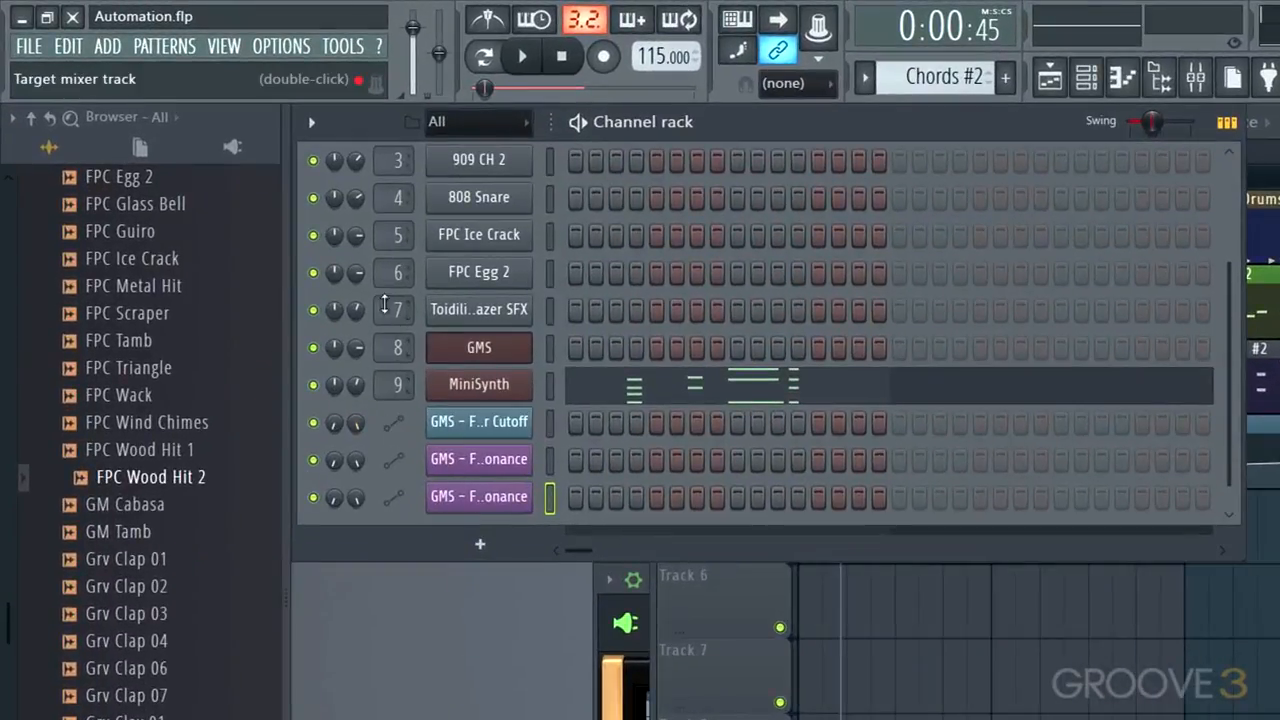
left_click(313, 310)
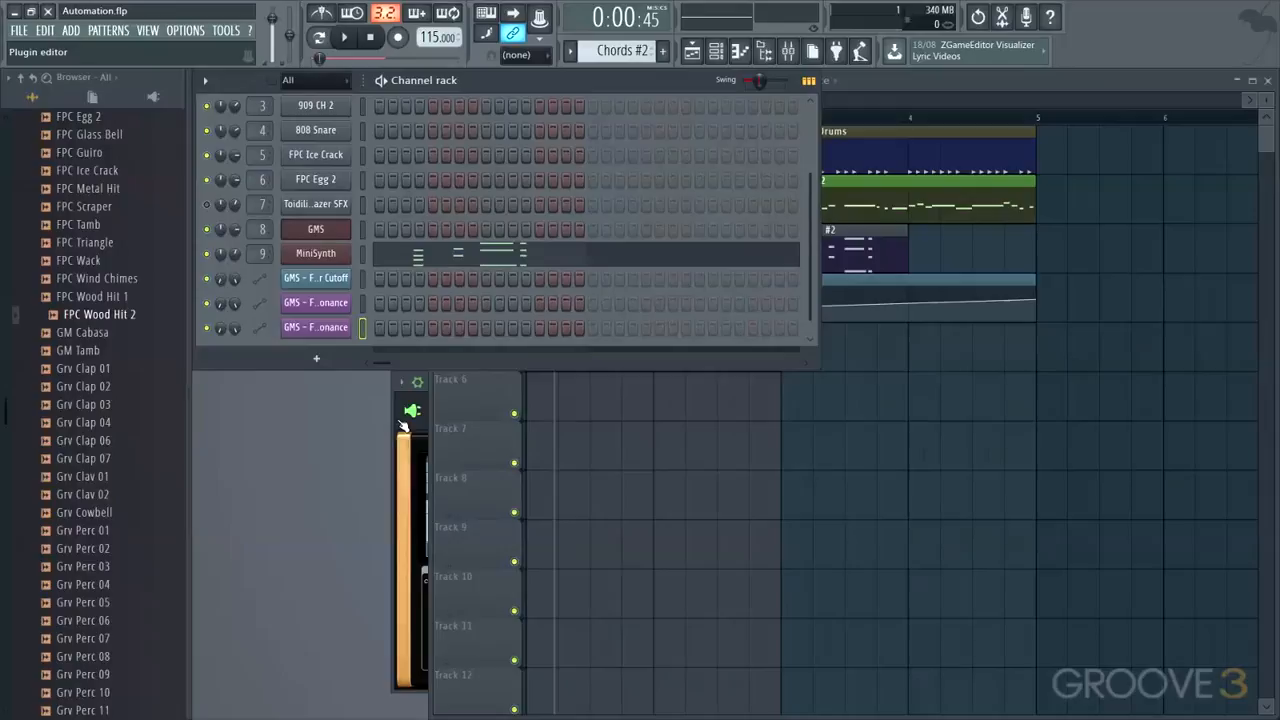
Return to the playlist and shorten the Filter Cutoff clip by moving its last control point back to the start of bar 3
left_click(403, 424)
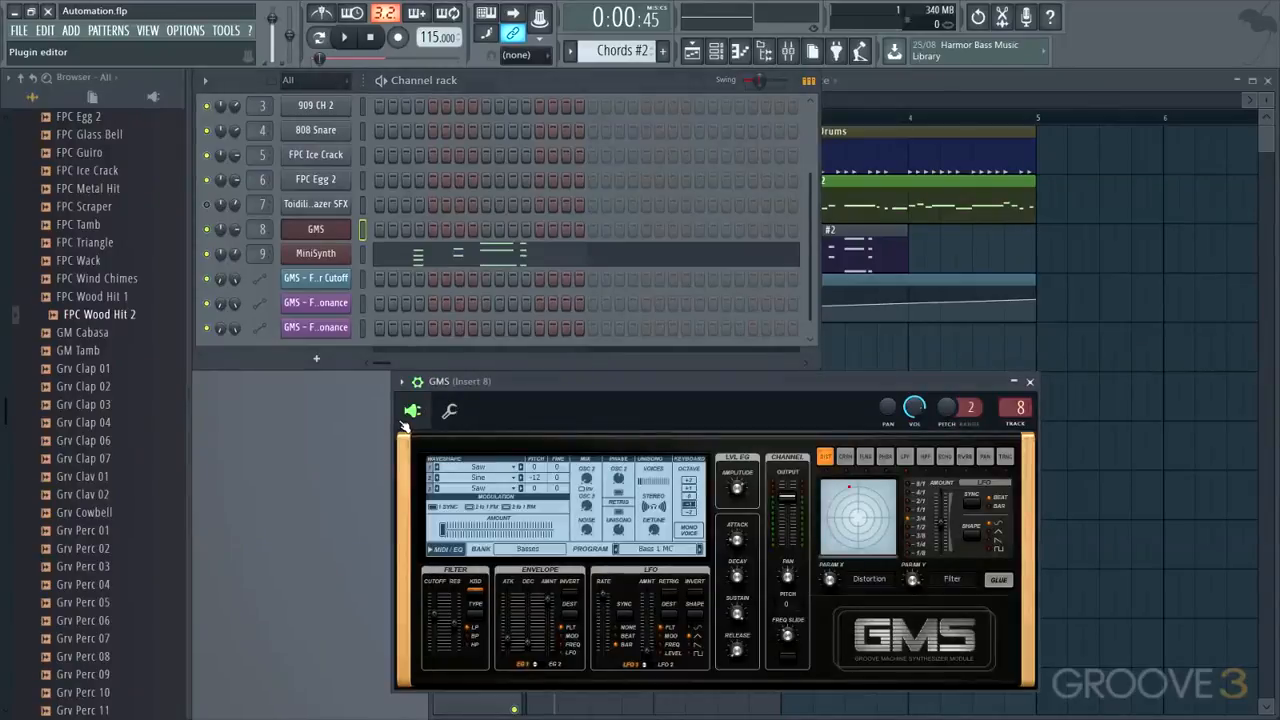
left_click(847, 278)
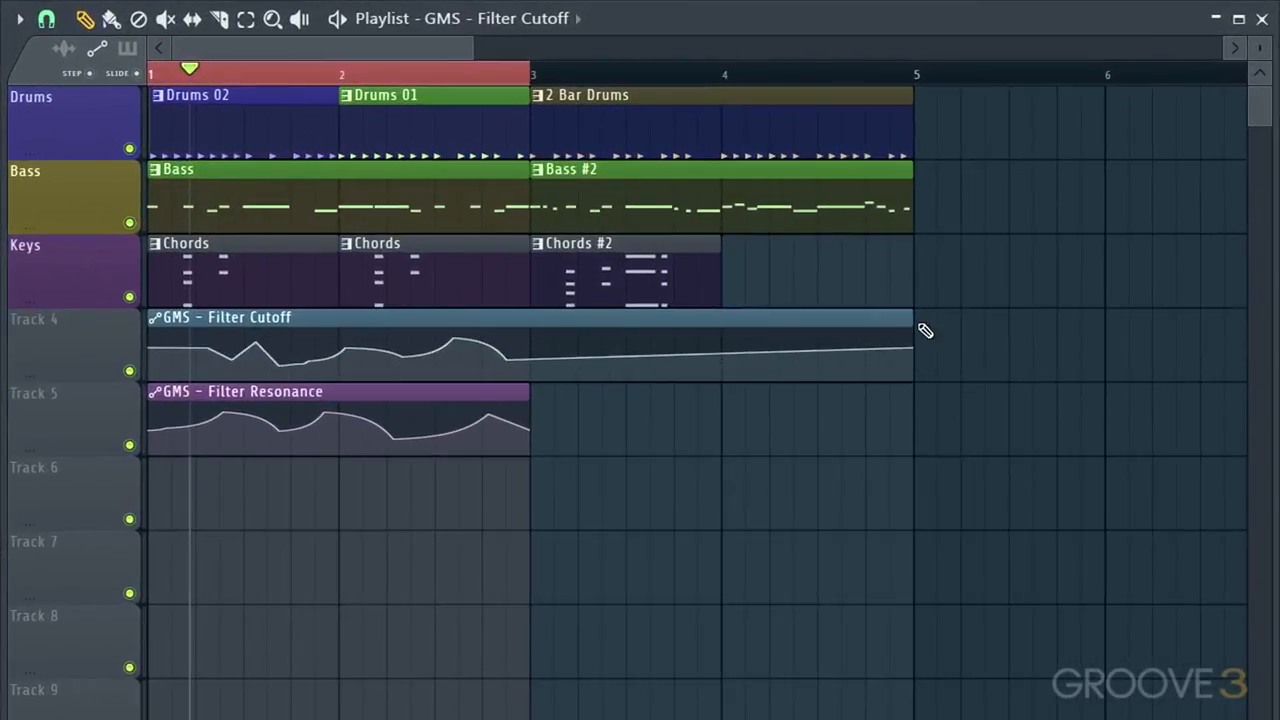
left_click_drag(912, 358, 522, 359)
Place a copy of the Filter Cutoff clip on track 4, aligned from the start of bar 3 to bar 5
scroll(440, 320, "right", 1)
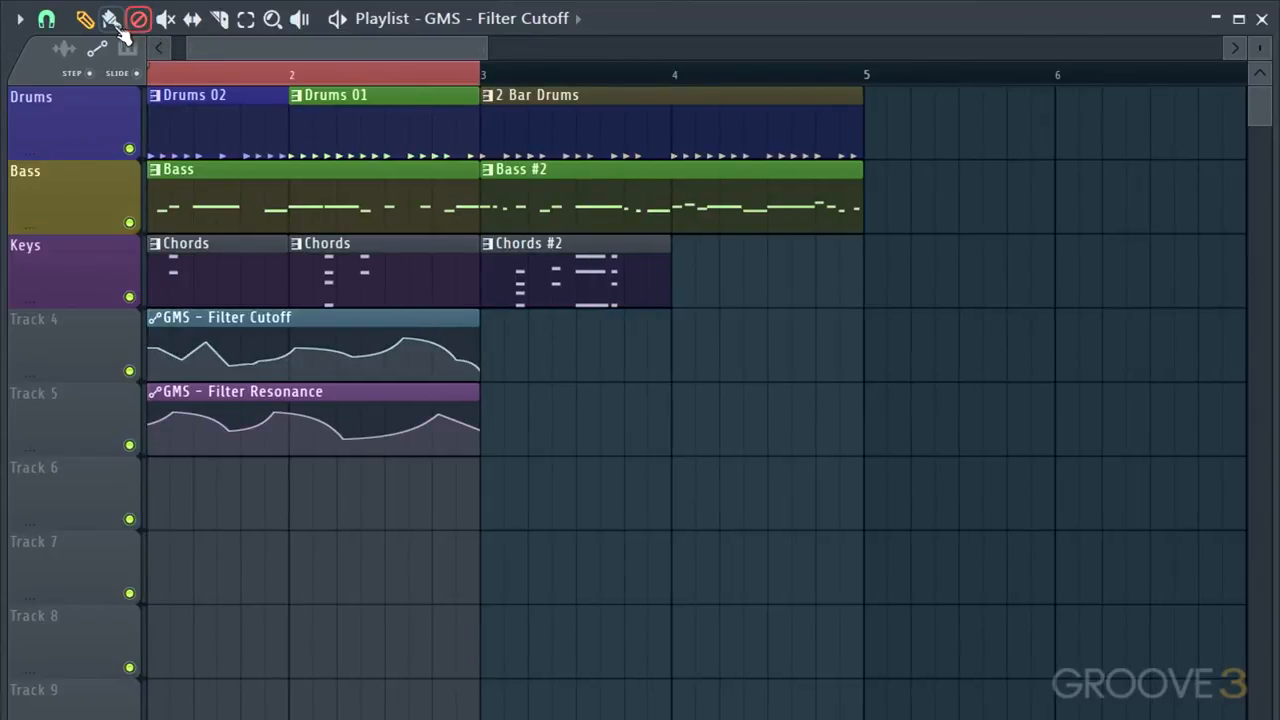
left_click(517, 346)
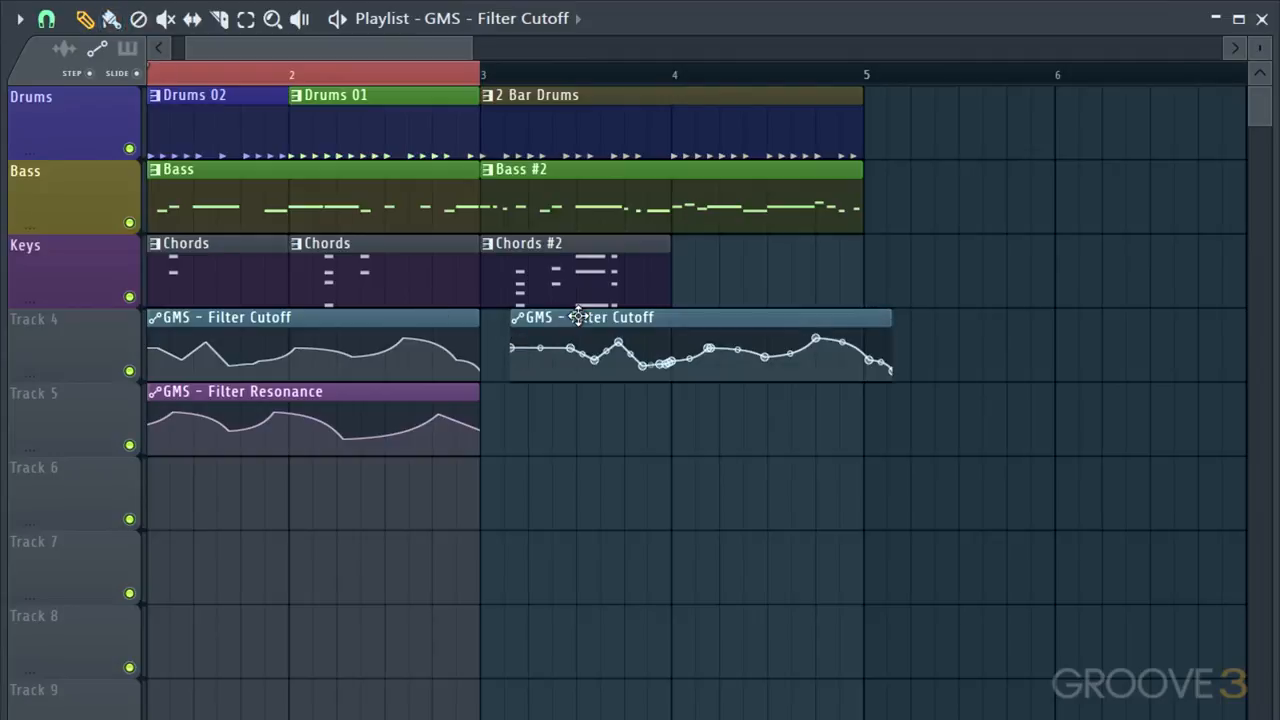
left_click_drag(586, 316, 549, 324)
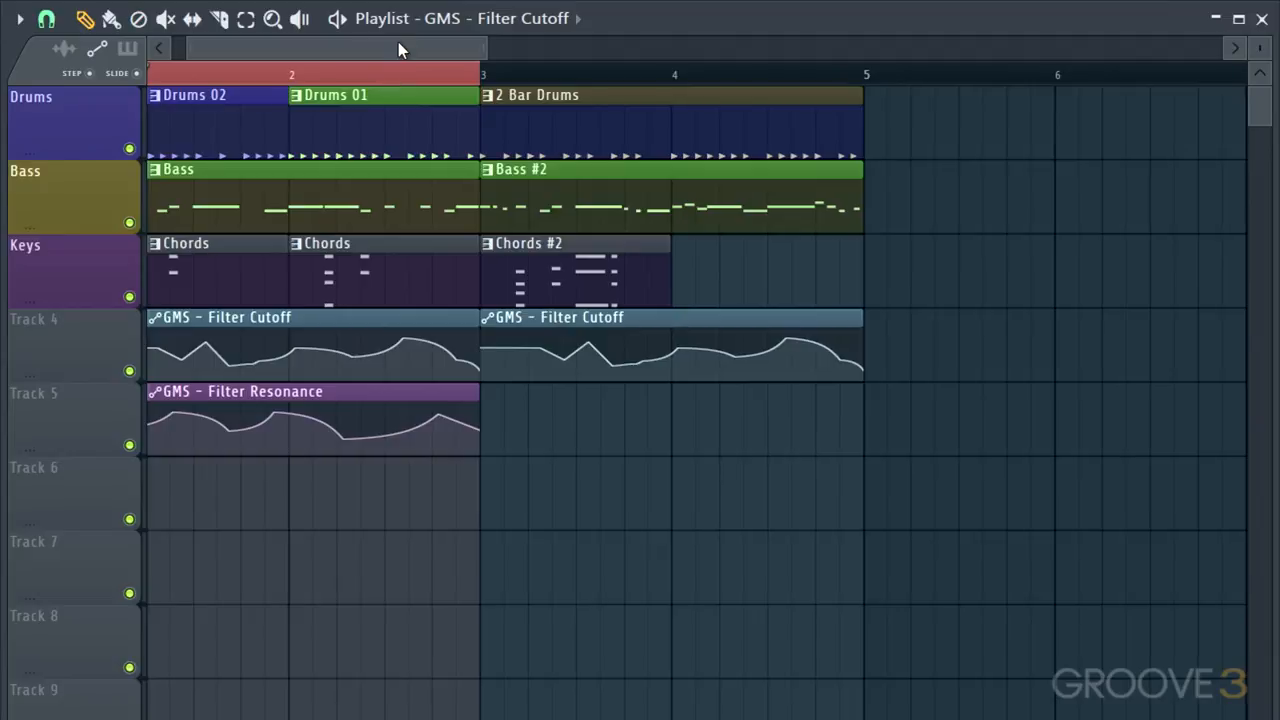
left_click_drag(398, 42, 289, 36)
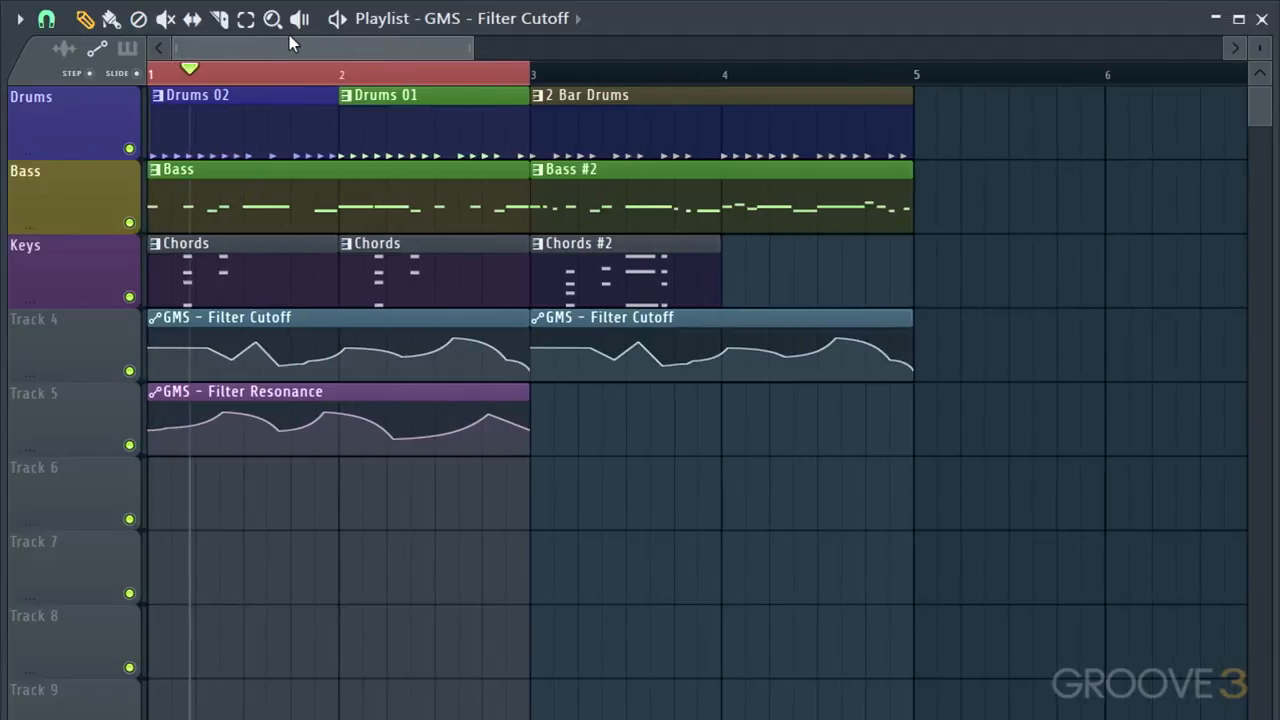
Make the second Filter Cutoff clip unique and lower its first control point at bar 3
right_click(538, 318)
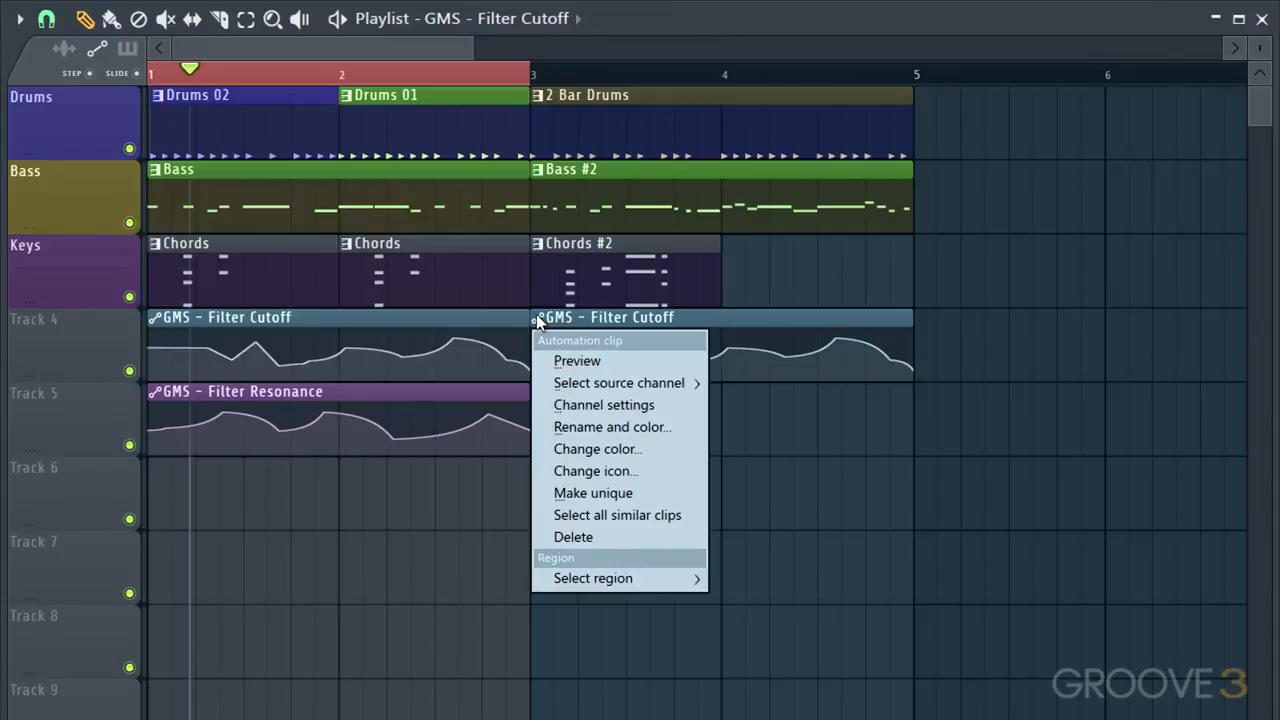
left_click(592, 492)
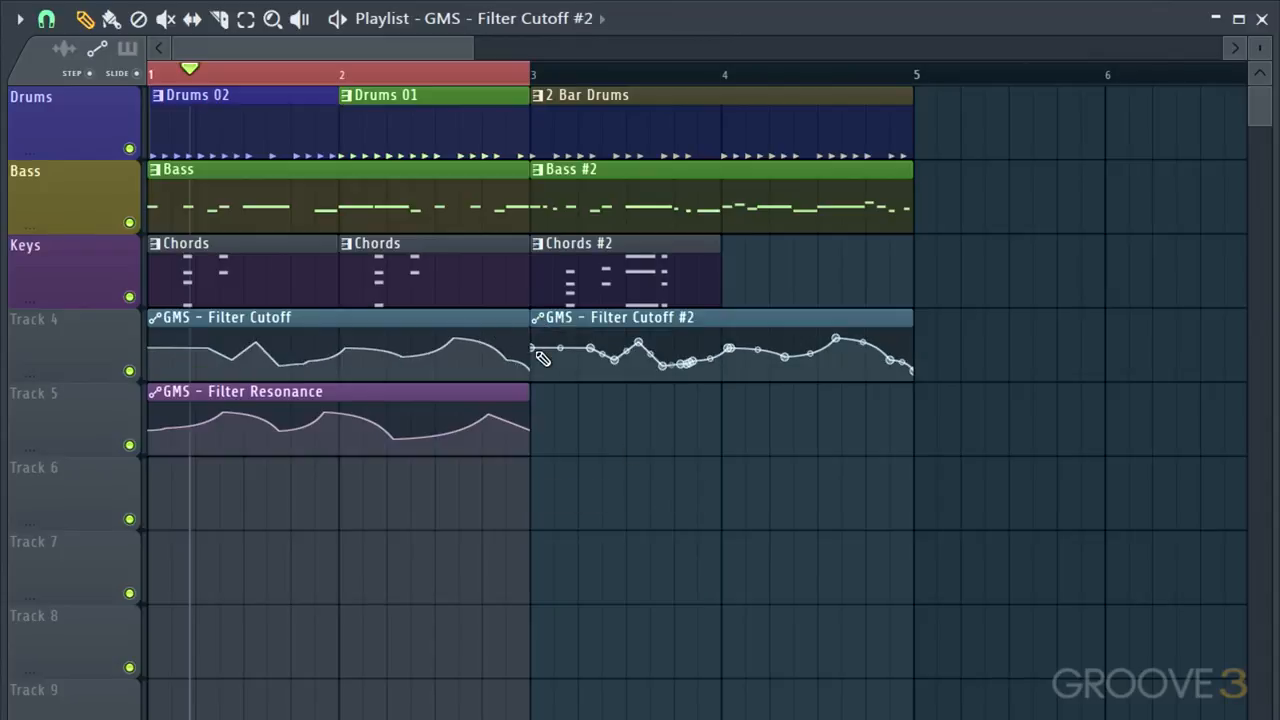
left_click_drag(534, 349, 537, 366)
Place a copy of the Filter Resonance clip on track 5, starting about a quarter bar after bar 3
left_click(447, 392)
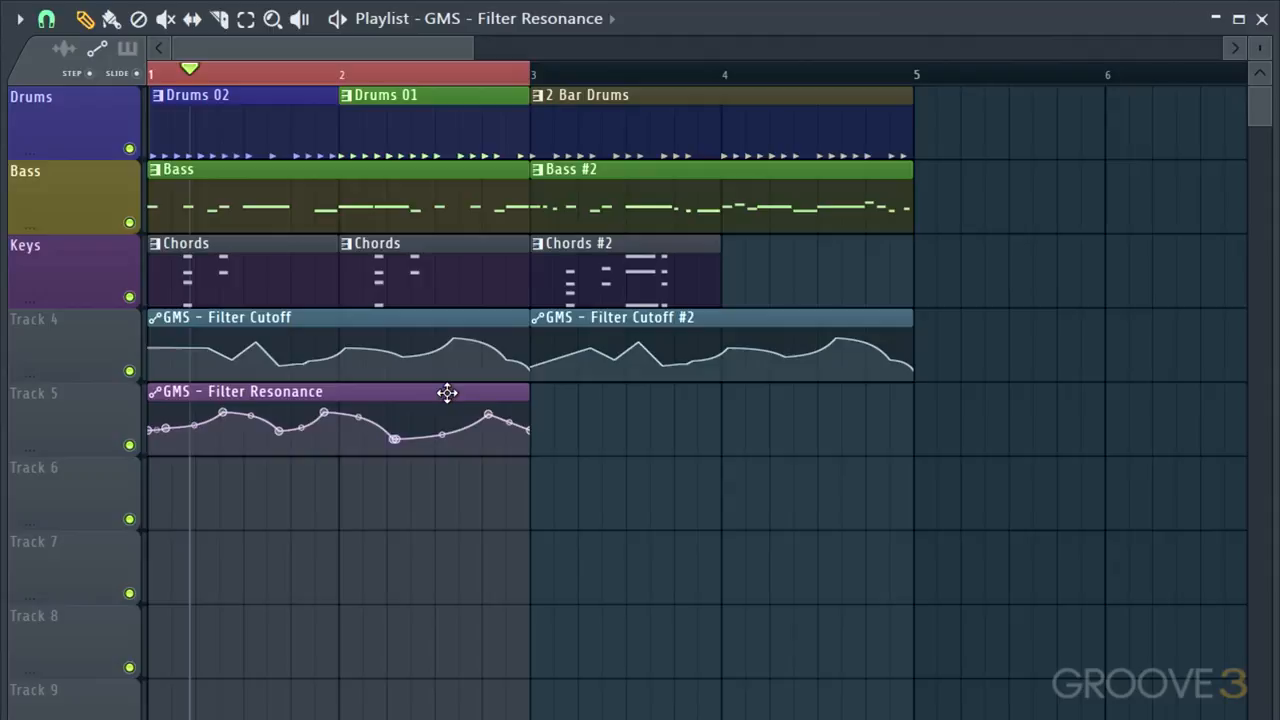
left_click(542, 398)
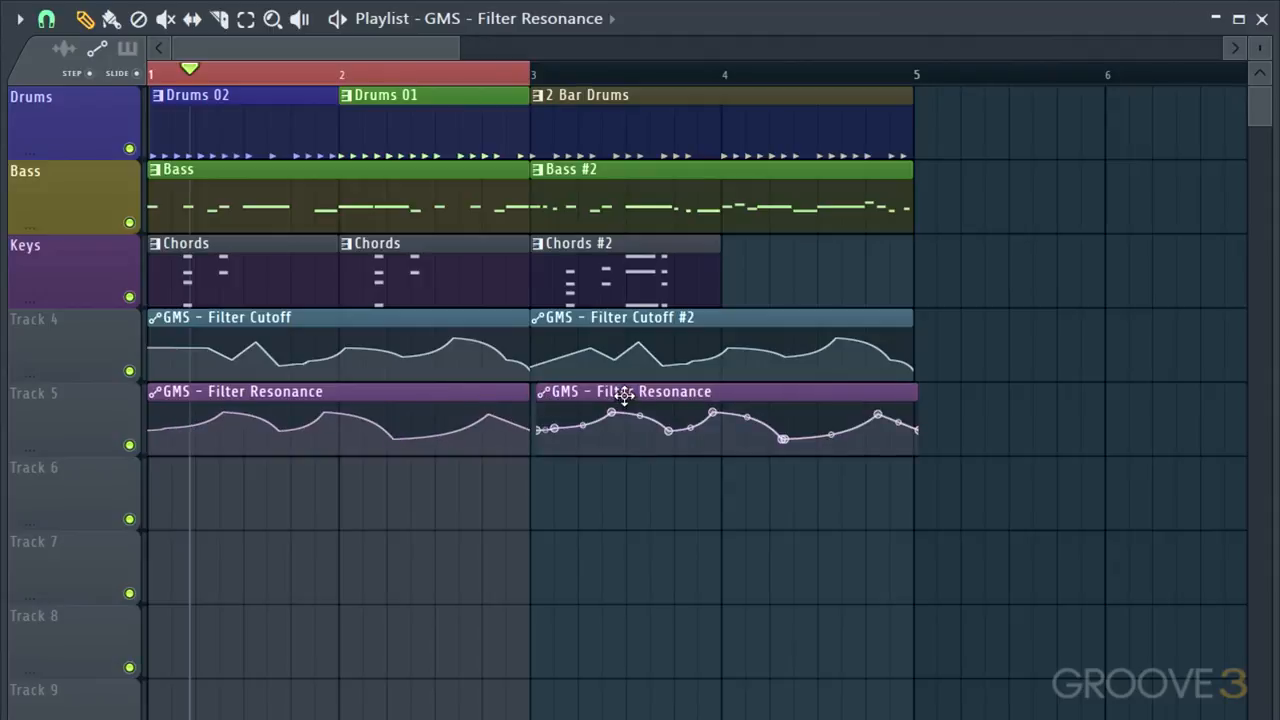
left_click_drag(624, 395, 666, 409)
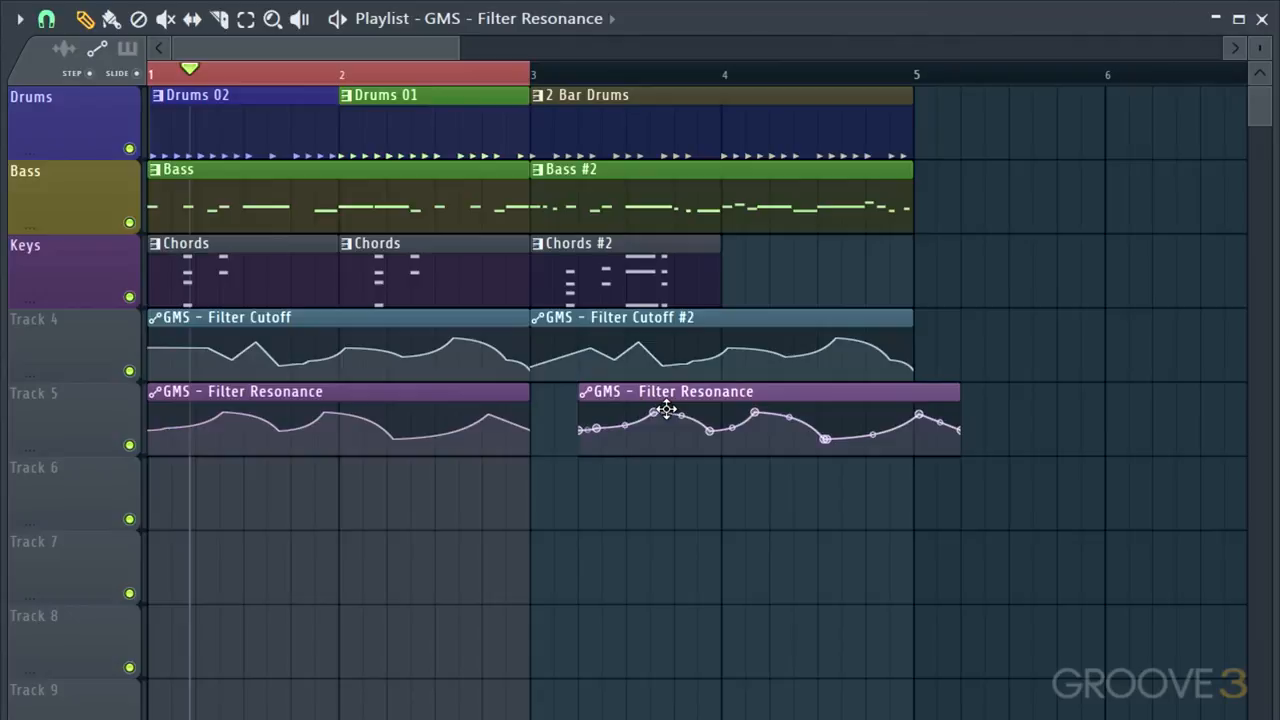
mouse_move(581, 436)
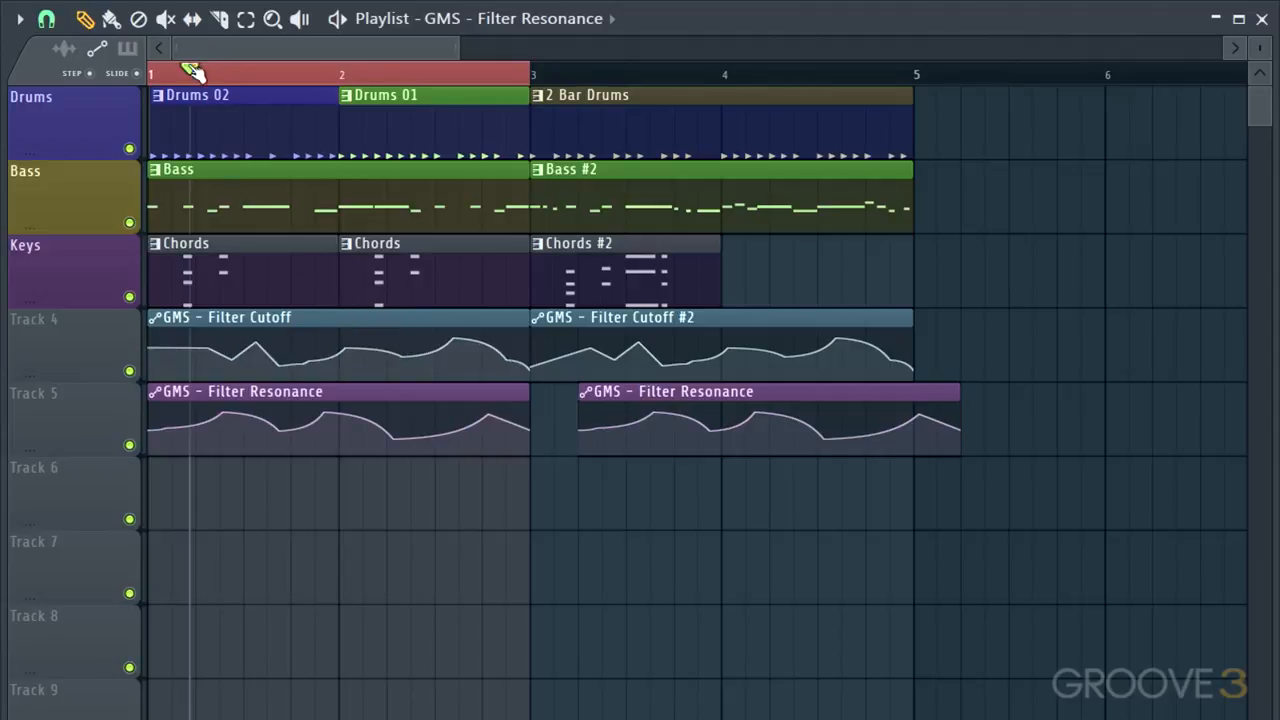
Clear the two-bar timeline selection and audition the whole arrangement from bar 1
left_click_drag(192, 71, 148, 72)
key("space")
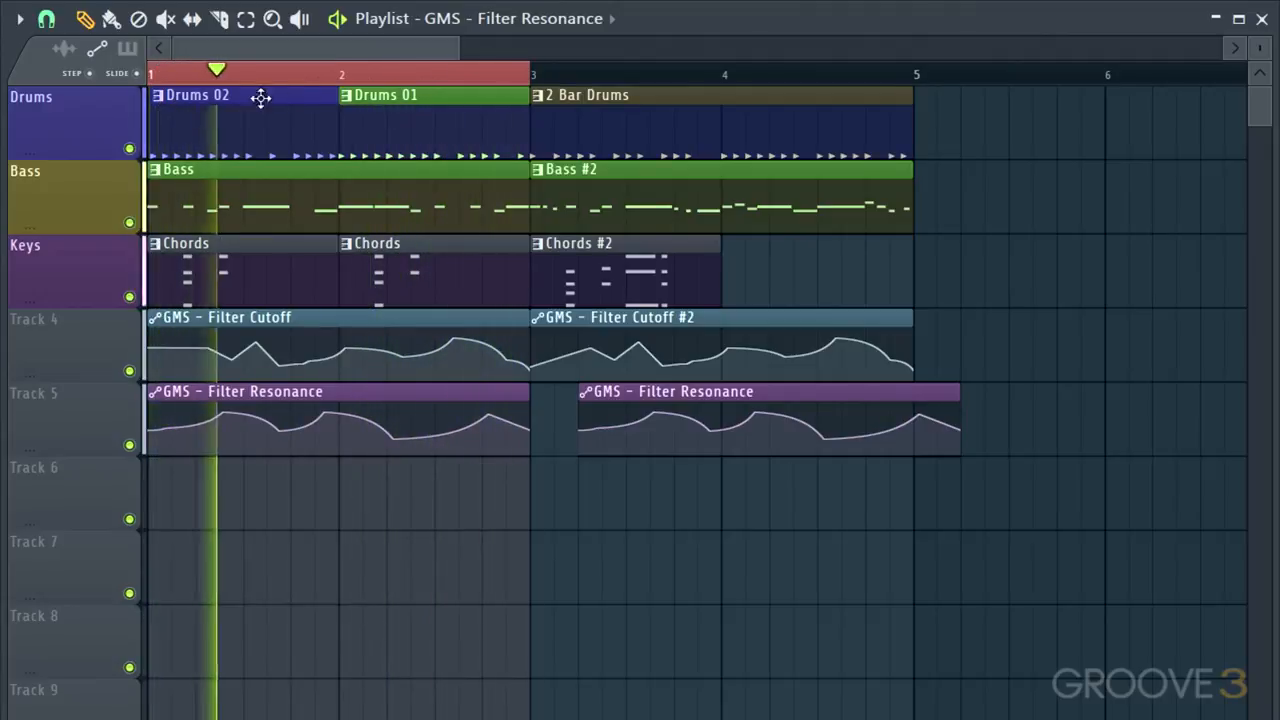
key("space")
left_click(484, 72)
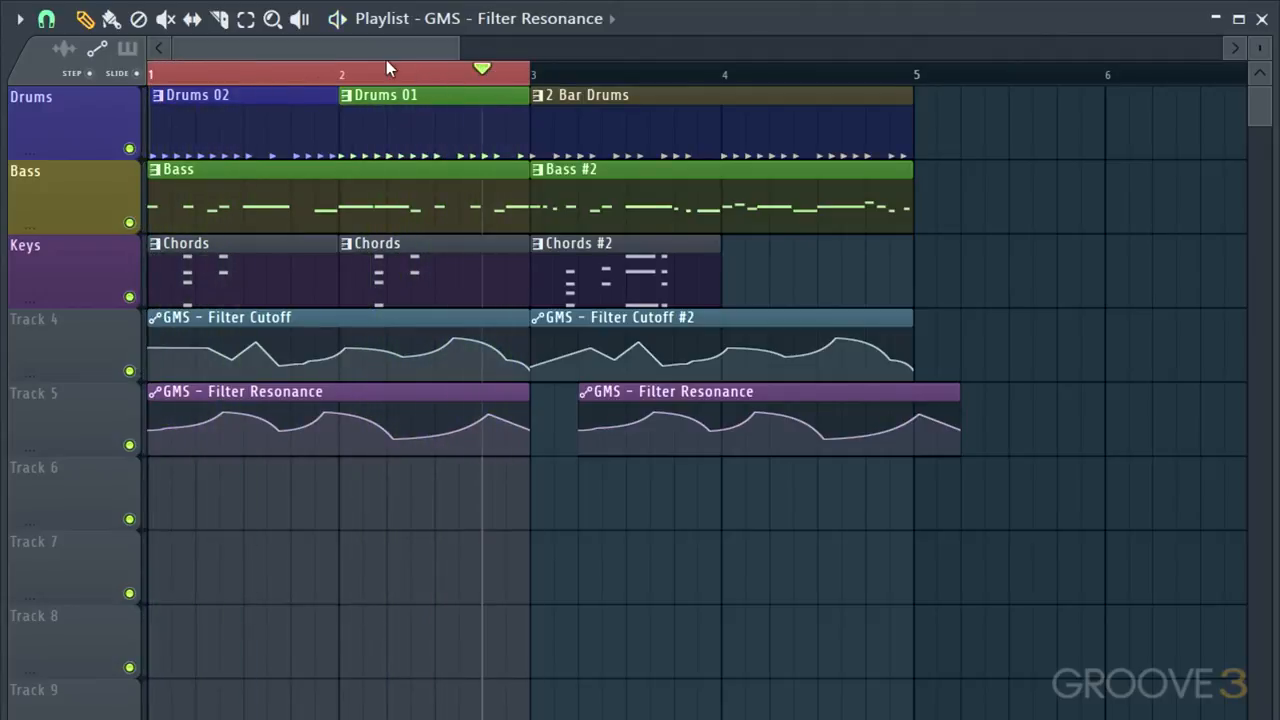
left_click_drag(387, 64, 94, 64)
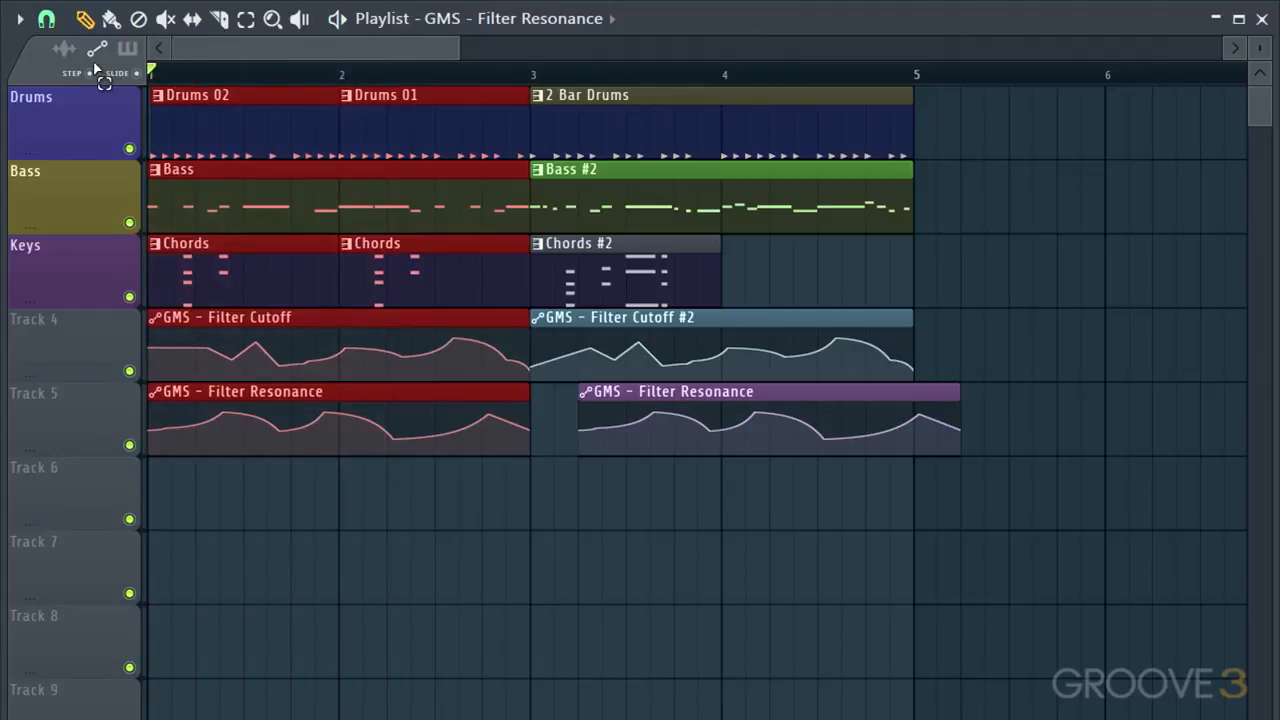
key("space")
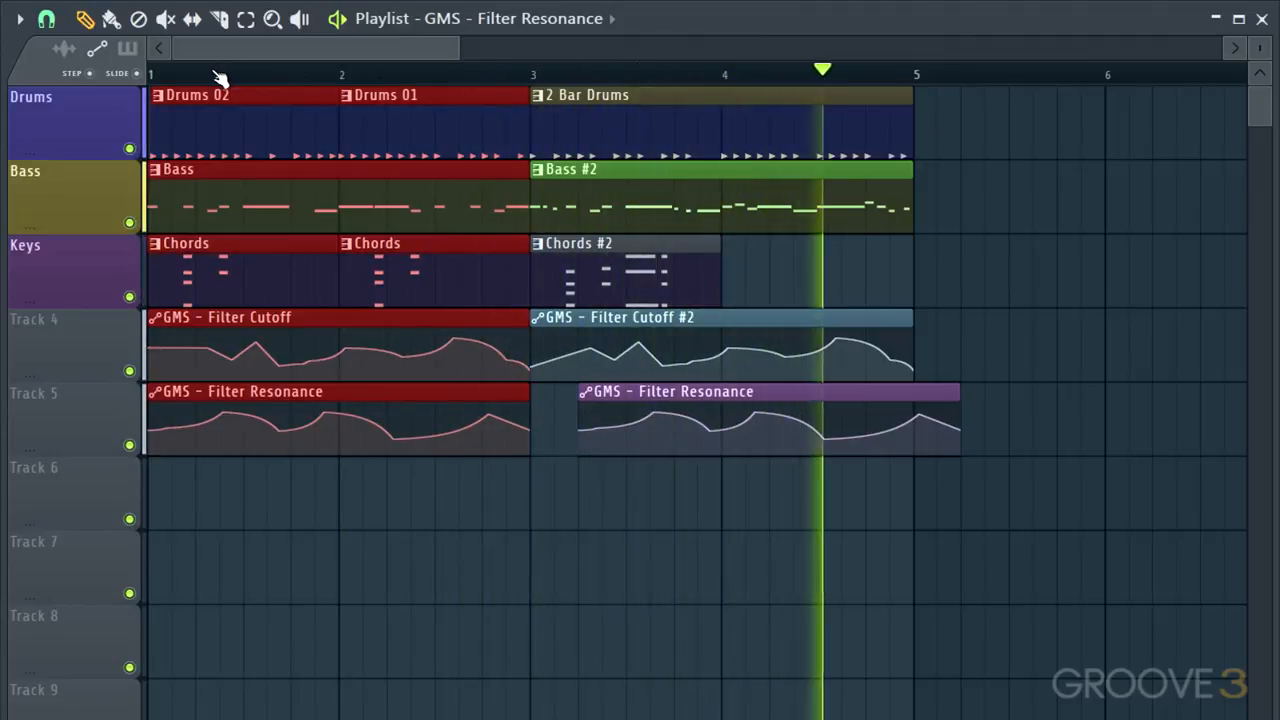
key("space")
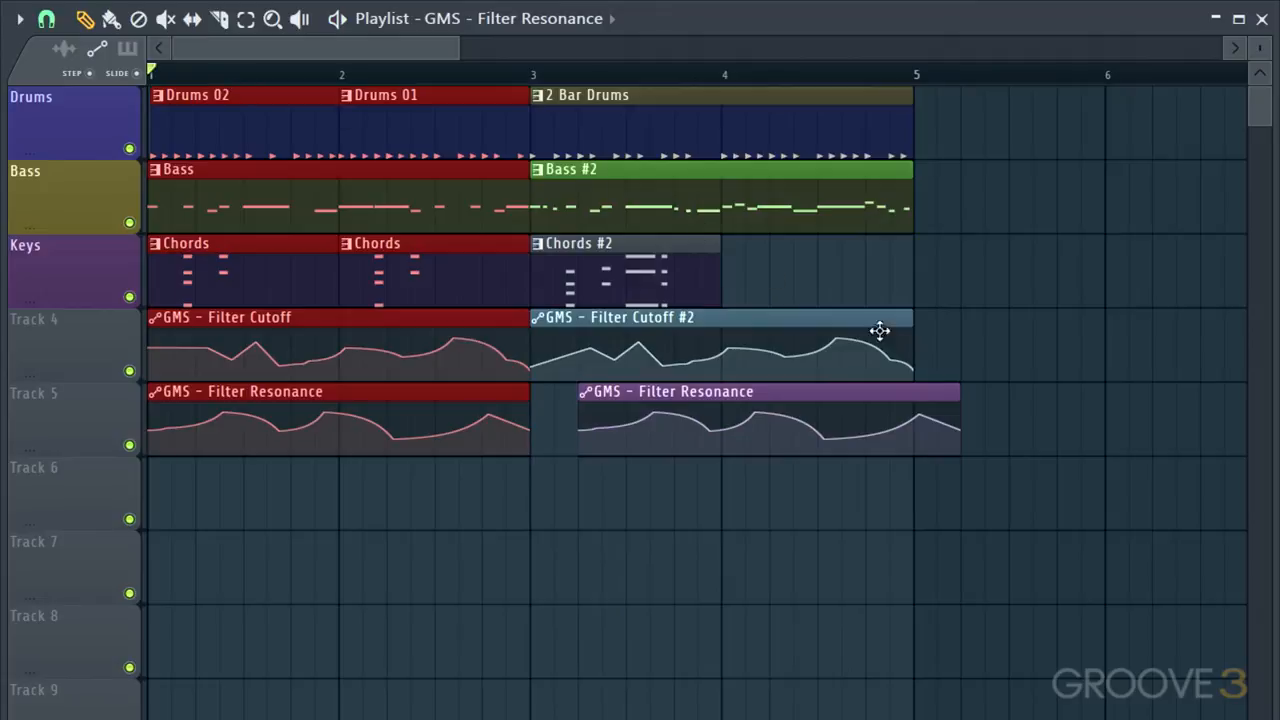
Trim the end of the second Filter Resonance clip back to bar 5
mouse_move(951, 390)
left_click_drag(957, 391, 922, 403)
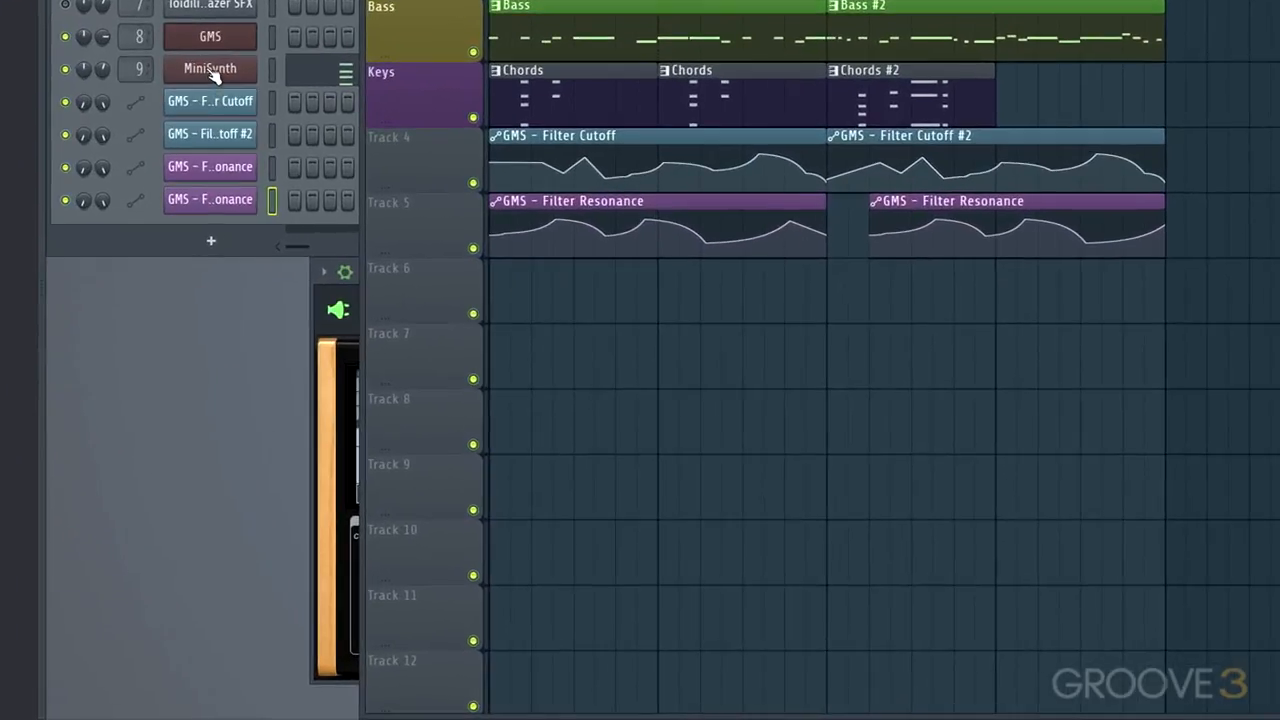
Open the MiniSynth's delay effect and set its delay time to 2/4
left_click(315, 229)
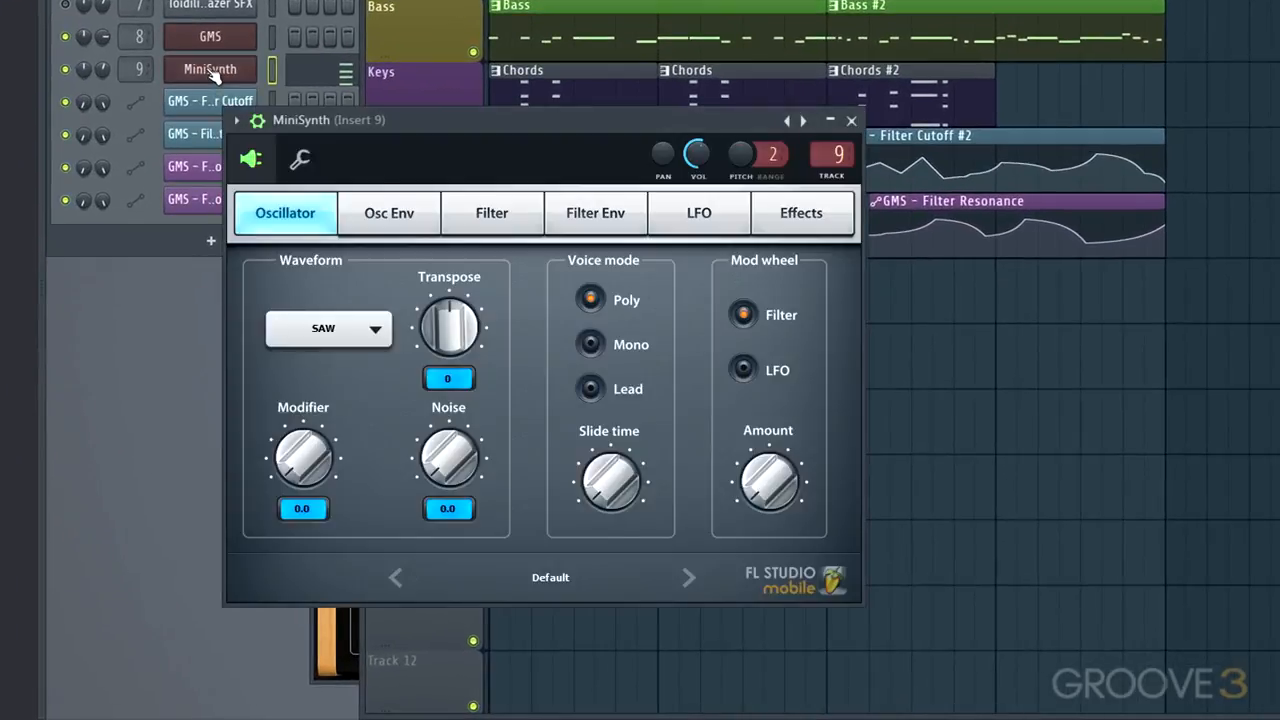
left_click(779, 225)
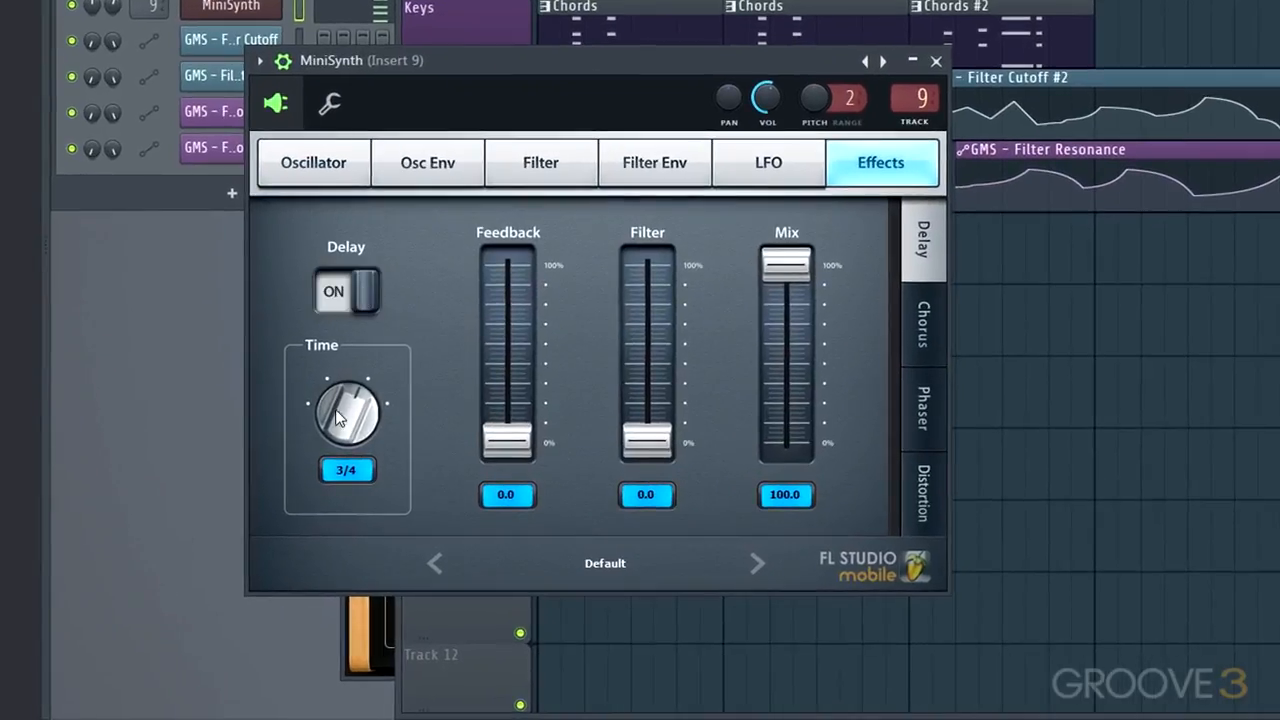
left_click_drag(335, 409, 335, 425)
key("space")
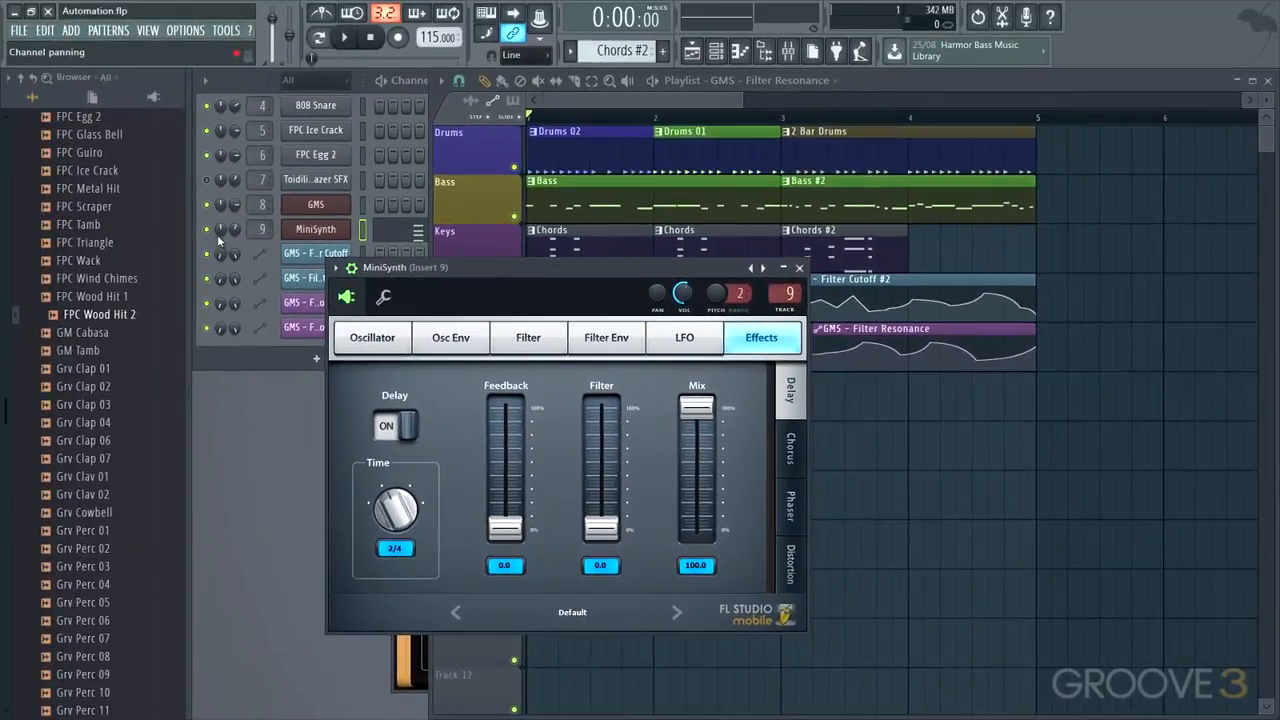
Solo the MiniSynth channel and, while auditioning it, set the delay feedback to 28.2 and the delay filter to 3.3
right_click(209, 232)
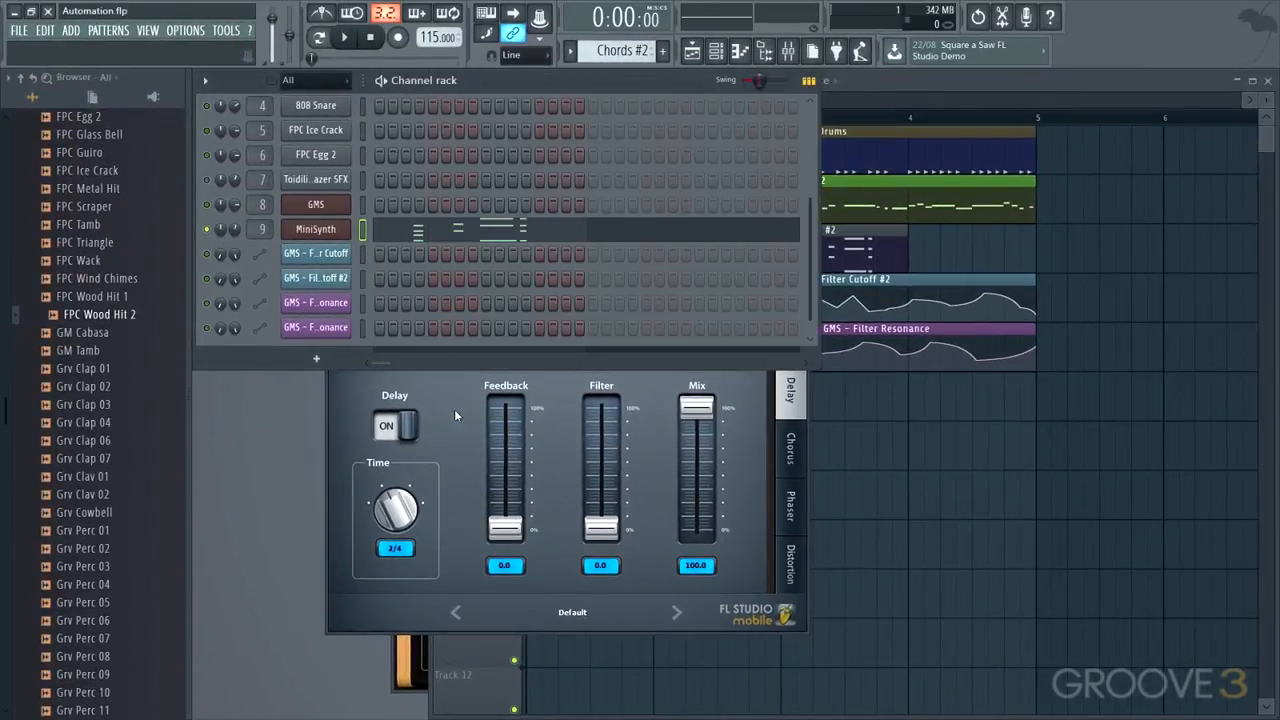
left_click(454, 474)
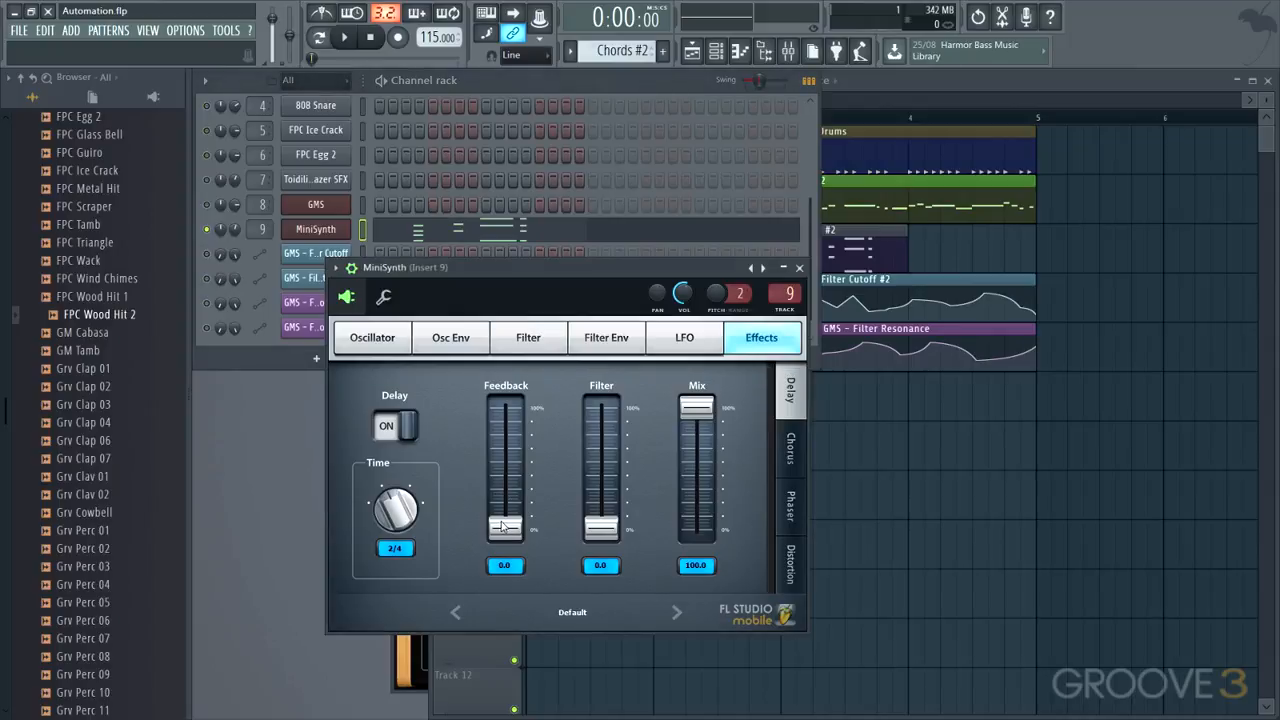
left_click_drag(502, 523, 500, 499)
key("space")
left_click_drag(497, 406, 497, 403)
left_click_drag(633, 447, 633, 427)
left_click_drag(497, 403, 497, 390)
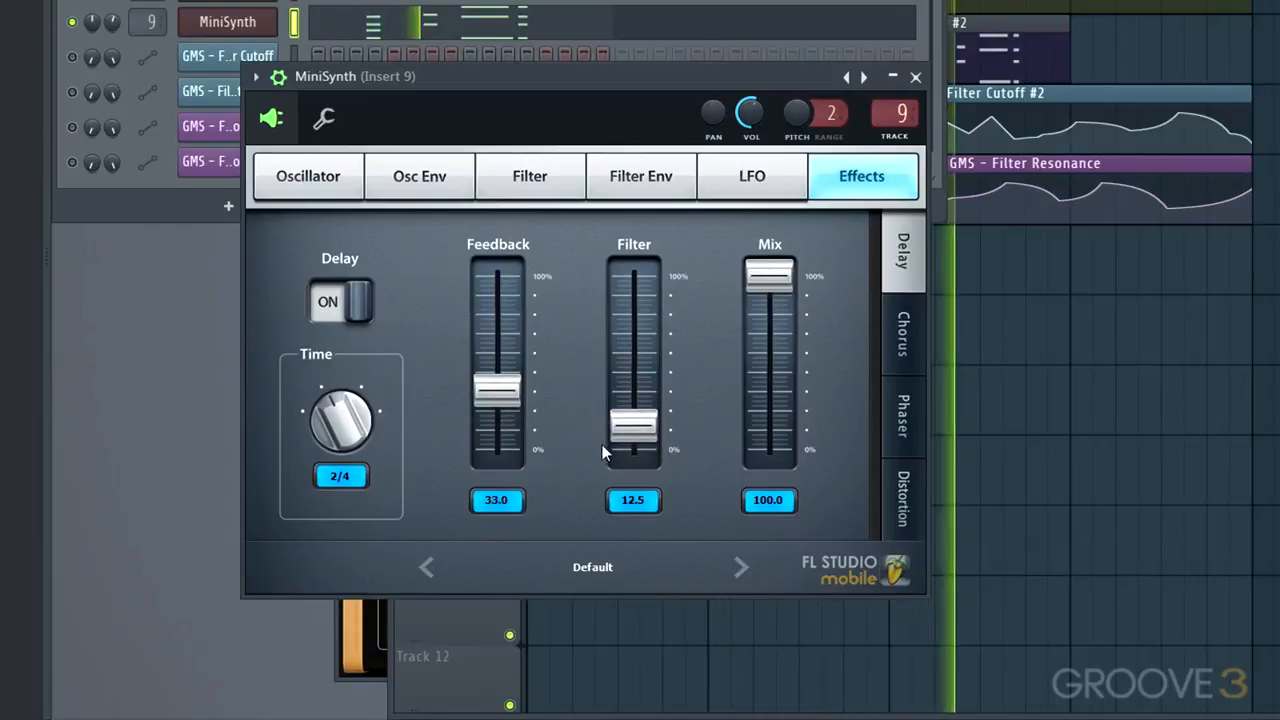
left_click_drag(633, 427, 633, 442)
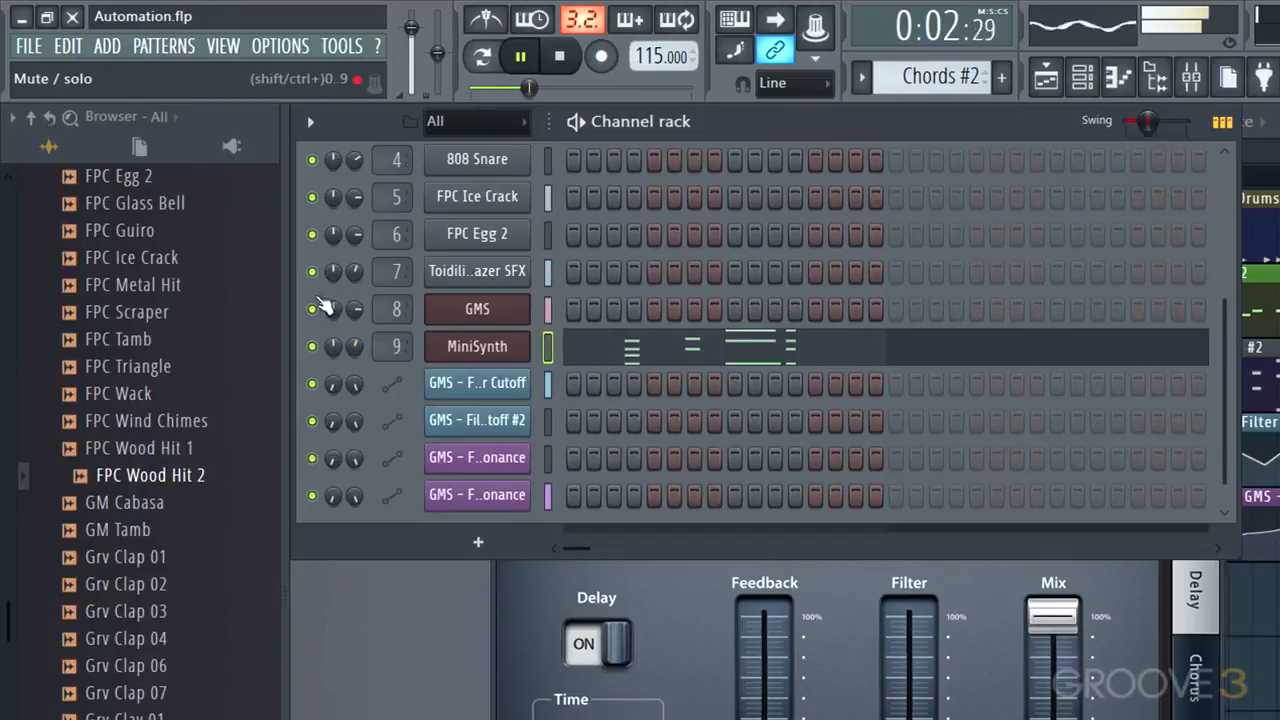
Mute the Toidili..azer SFX channel and audition the full arrangement with the MiniSynth delay
left_click(311, 272)
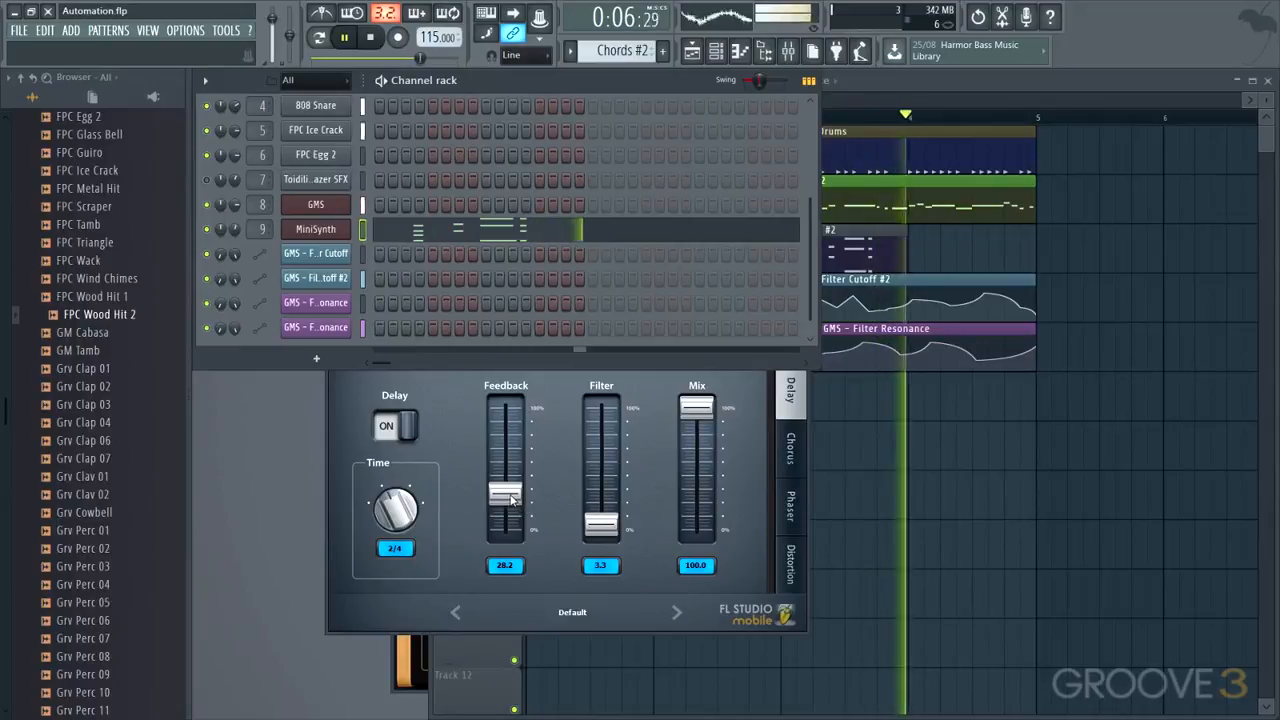
key("space")
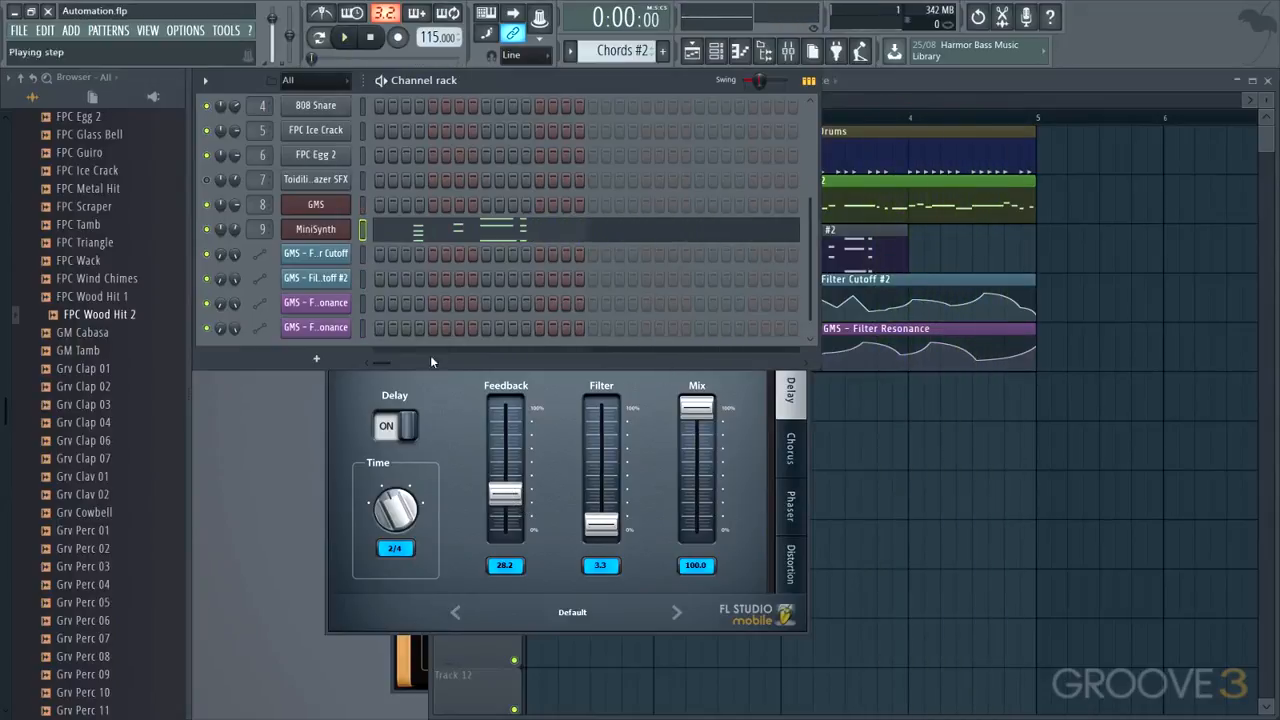
Close the MiniSynth window and bring the playlist to the front with the Chords #2 pattern picked
left_click(372, 377)
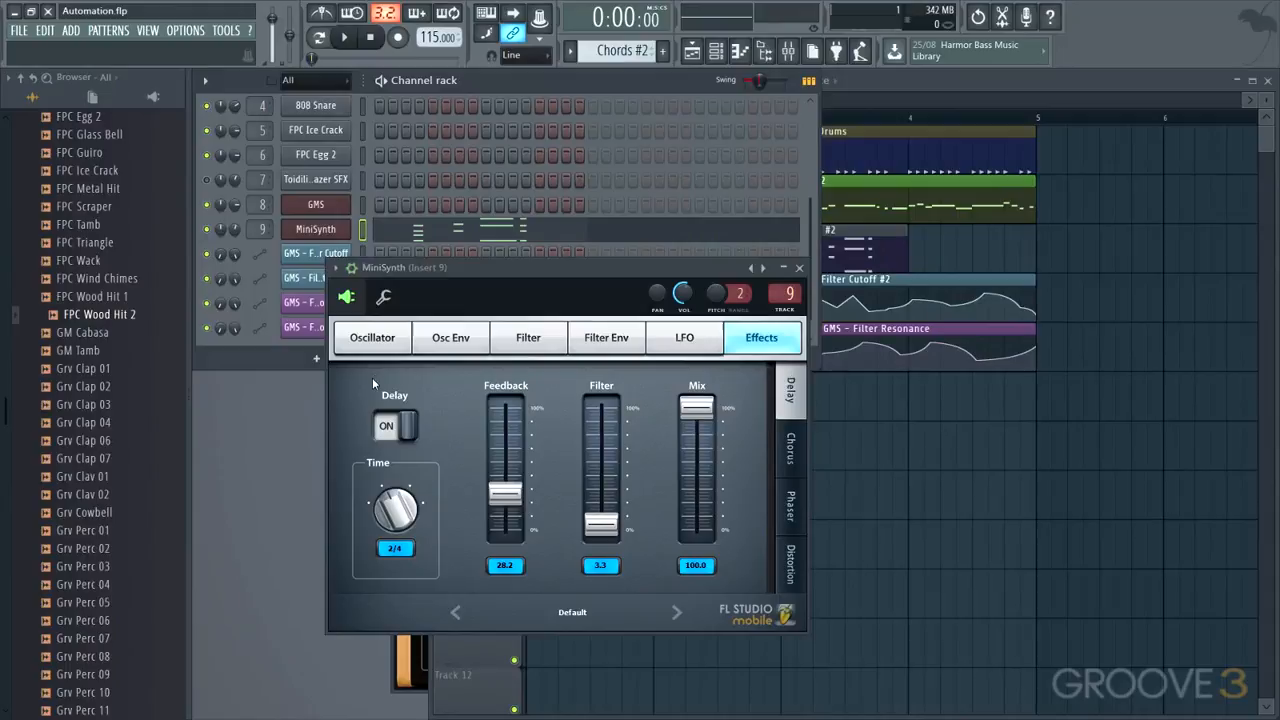
left_click(800, 268)
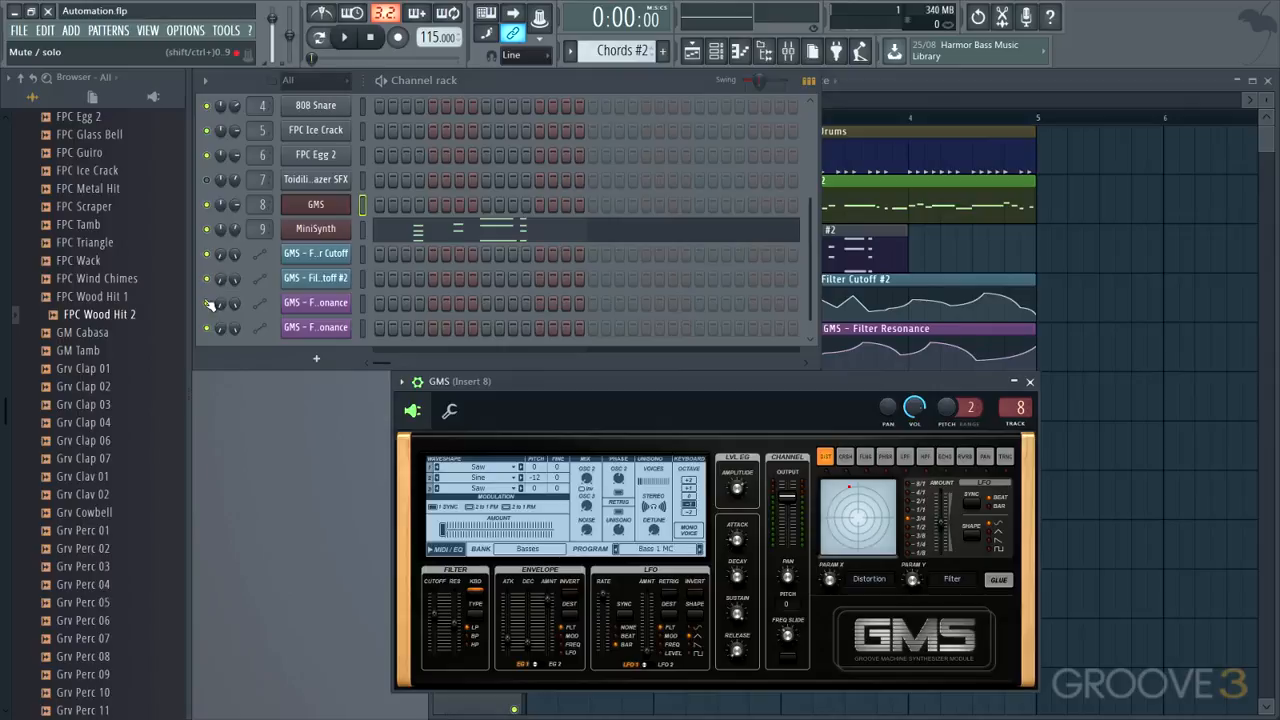
left_click(876, 224)
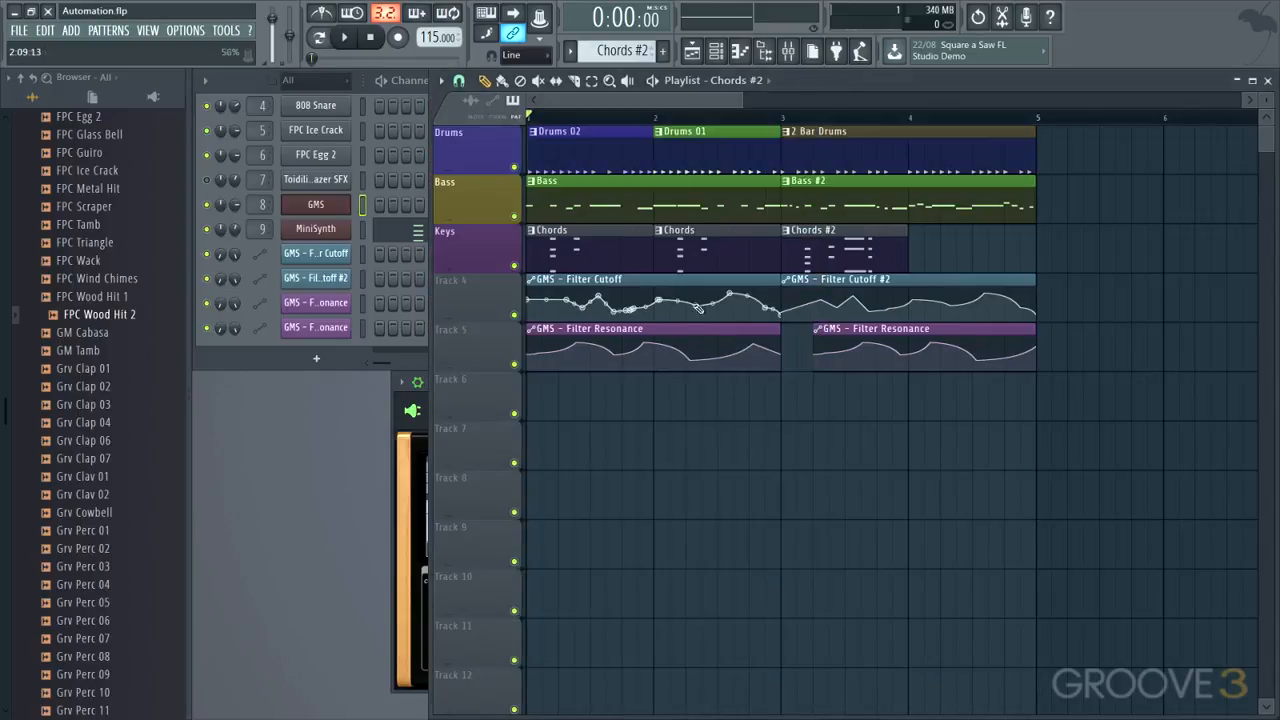